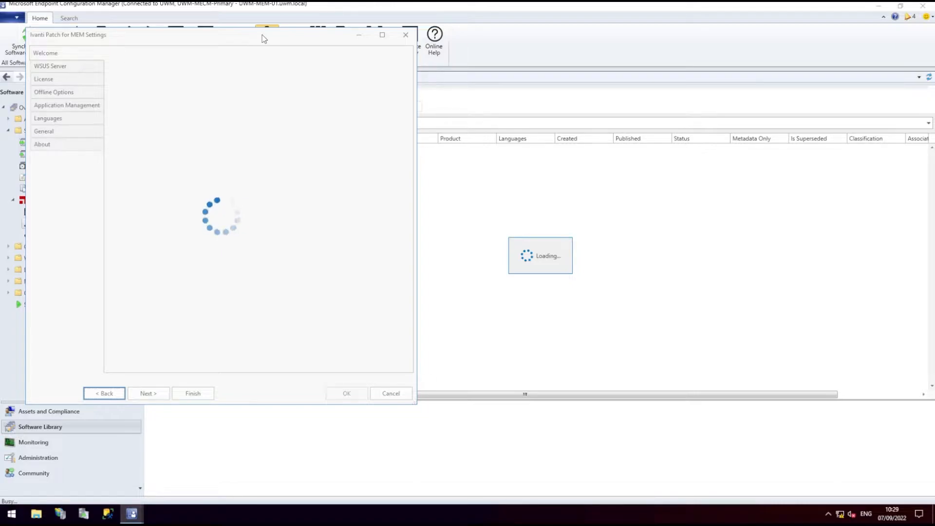
# In the Offline Options of the Ivanti Patch settings, enable Run disconnected and Use a local source folder
pyautogui.click(55, 93)
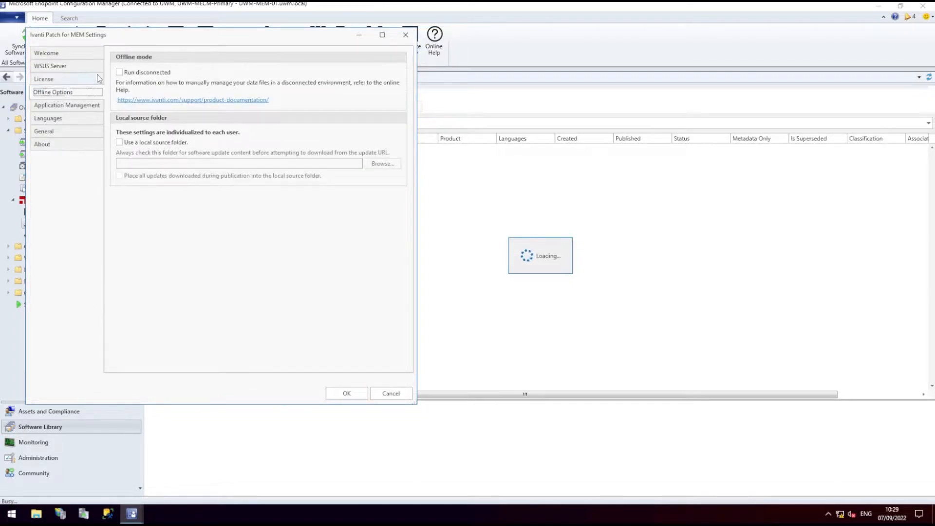
pyautogui.click(120, 73)
pyautogui.click(120, 142)
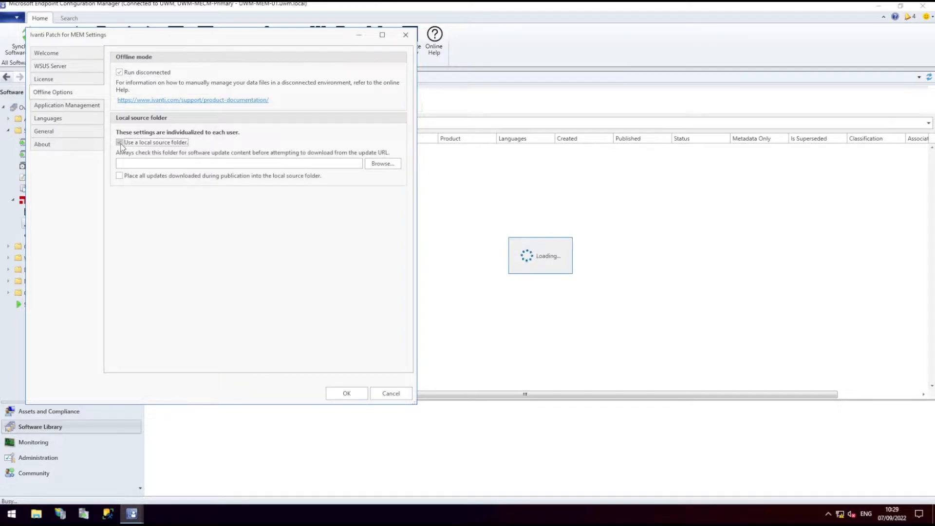
# Create a LocalSource folder inside WSUS_Content on the Patches (P:) drive, set it as the local source folder, and save the settings
pyautogui.click(384, 165)
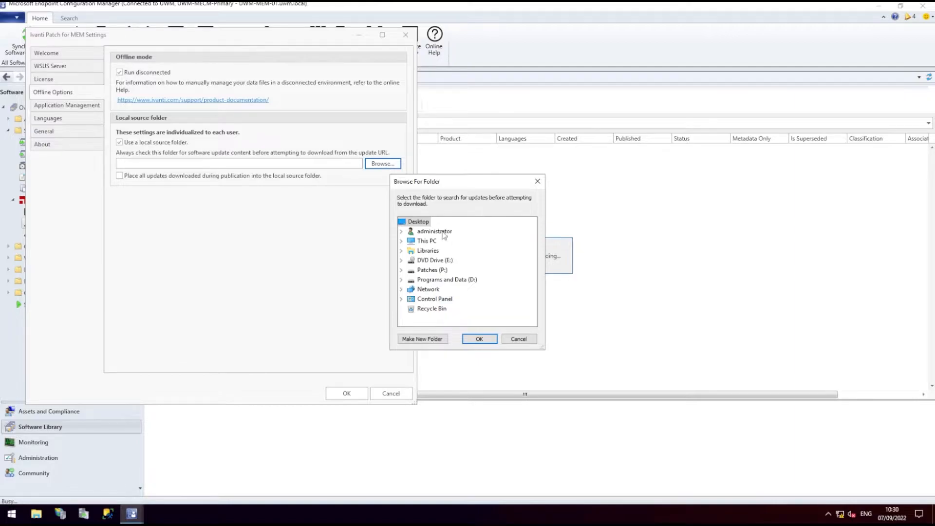
pyautogui.doubleClick(435, 272)
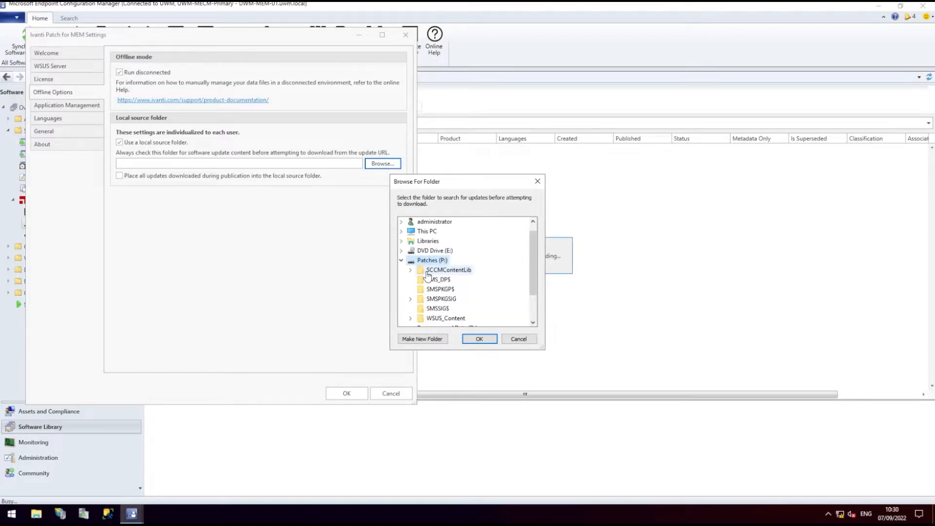
pyautogui.doubleClick(447, 319)
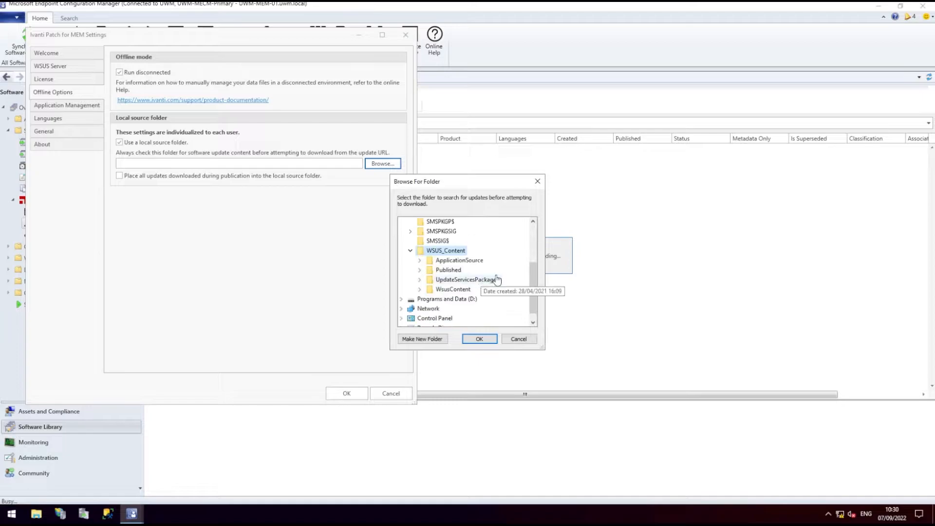
pyautogui.click(425, 339)
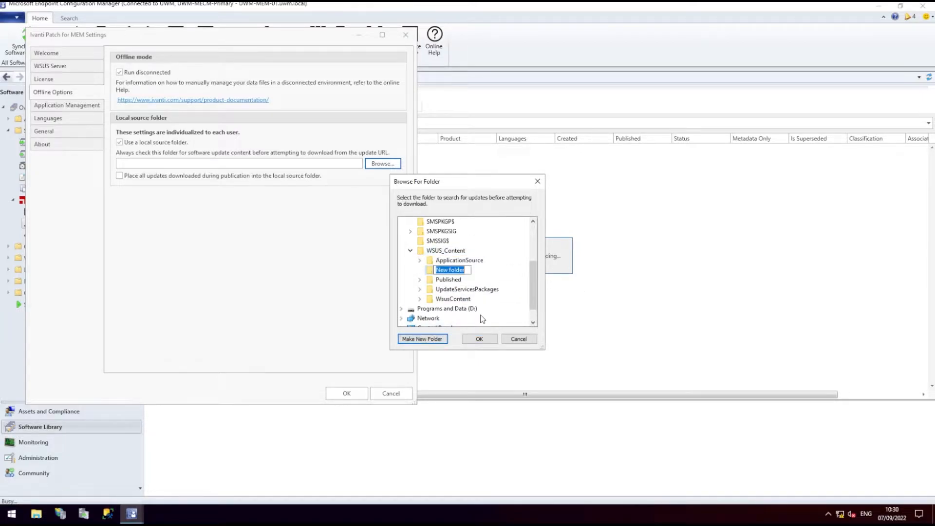
pyautogui.write('LocalSource')
pyautogui.click(480, 339)
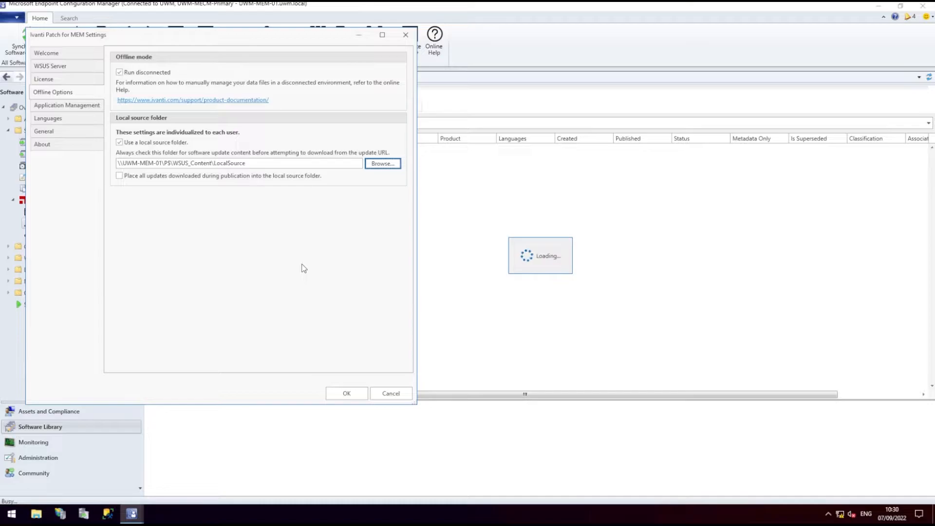
pyautogui.click(347, 393)
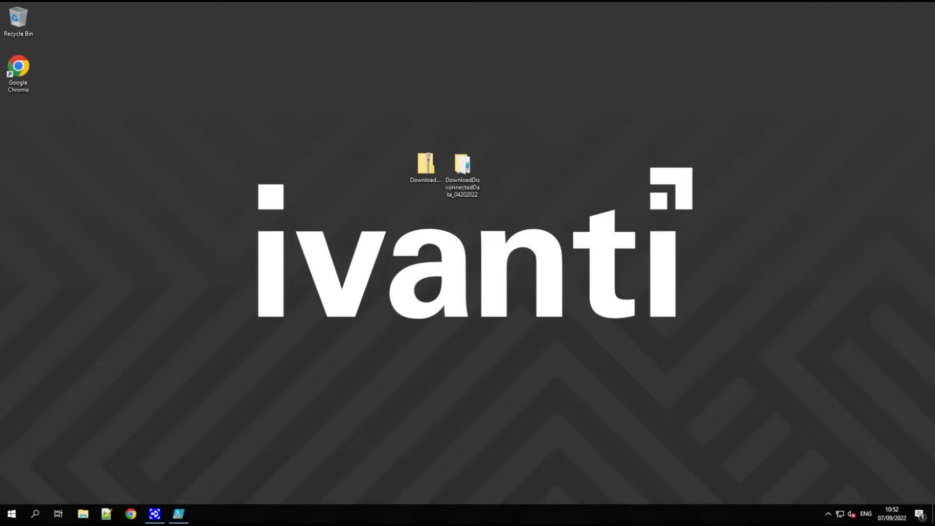
# Open the extracted DownloadDisconnectedData_04202022 folder on the desktop and read its Instructions file for using the PowerShell script
pyautogui.click(425, 166)
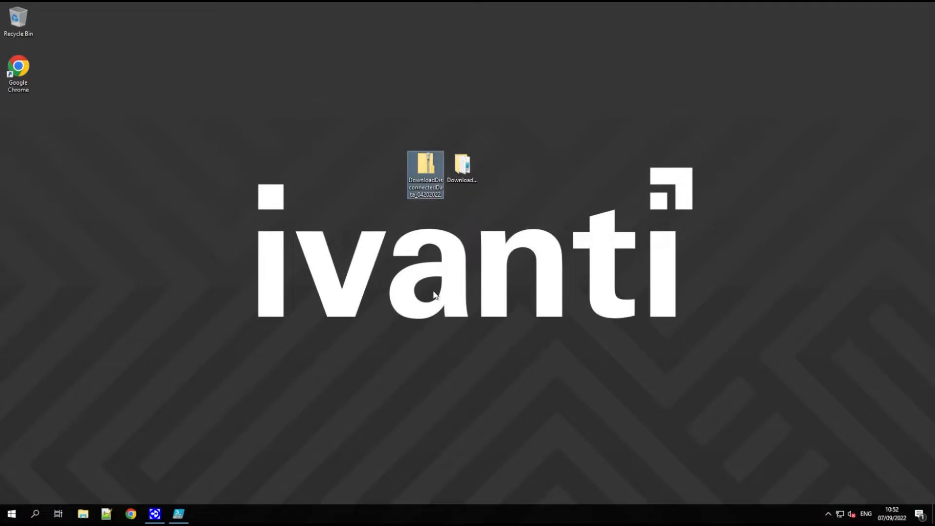
pyautogui.click(463, 167)
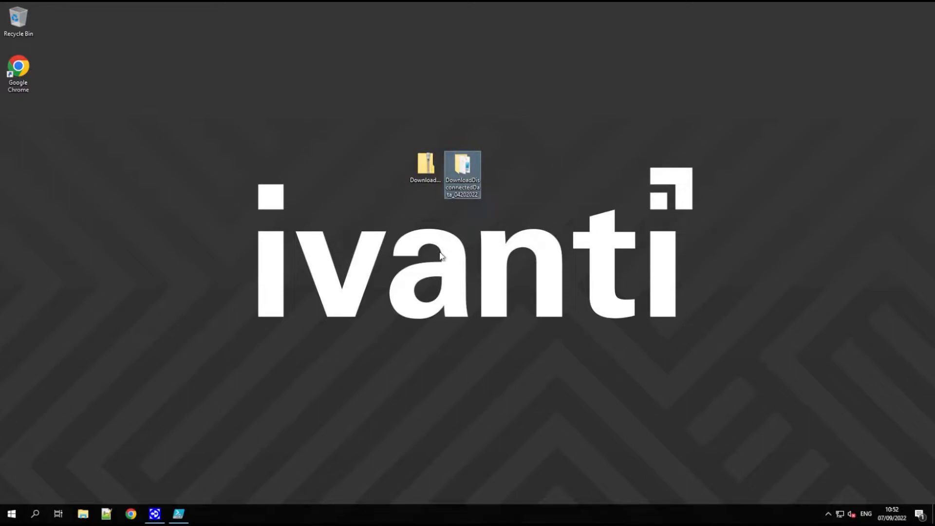
pyautogui.doubleClick(467, 183)
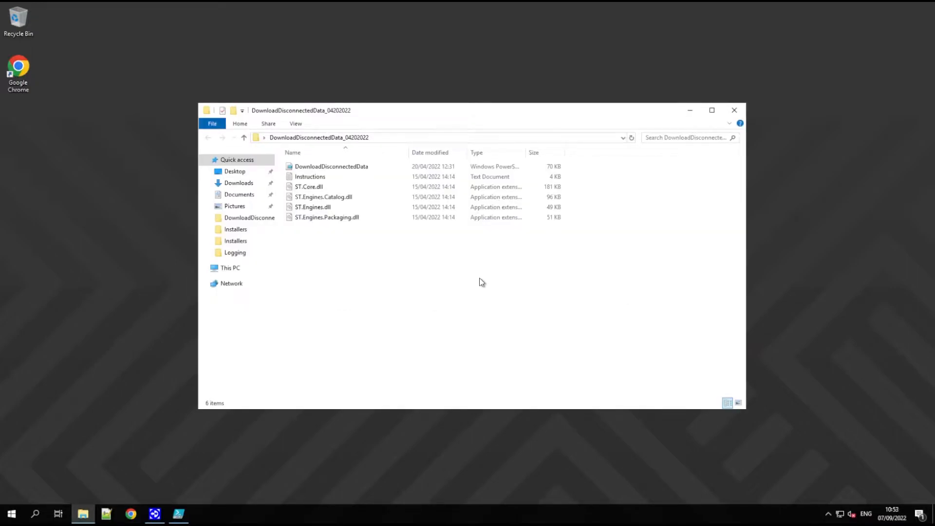
pyautogui.doubleClick(345, 179)
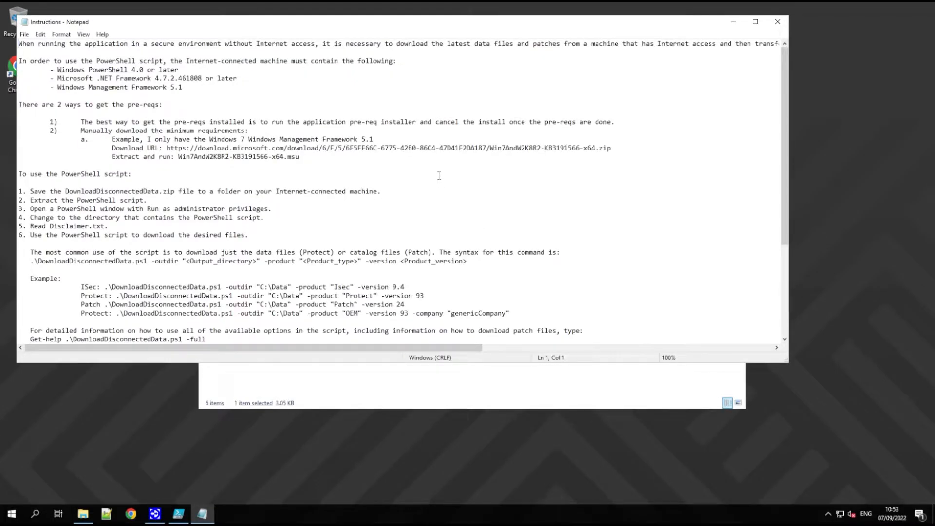
pyautogui.scroll(-4, 438, 176)
pyautogui.scroll(-1, 439, 175)
pyautogui.hotkey('alt', 'F4')
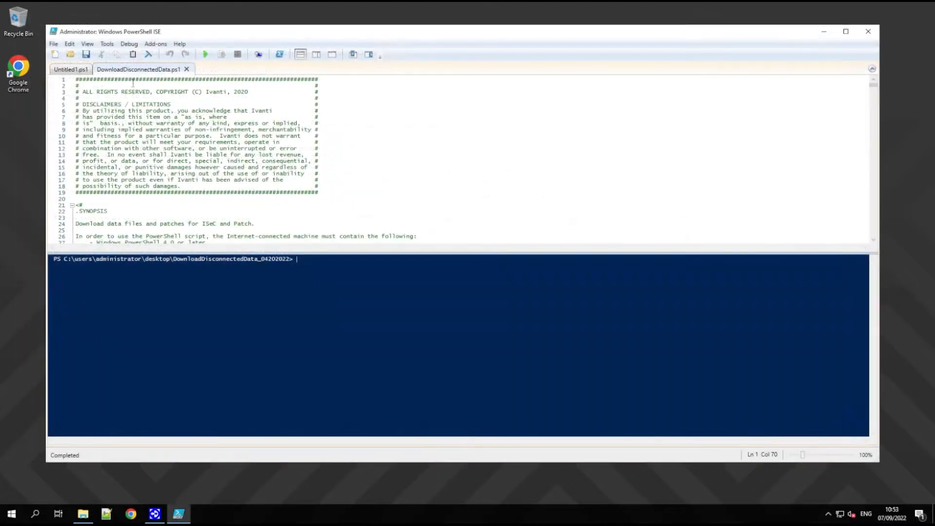
# Review the DownloadDisconnectedData.ps1 script's built-in description, parameters and usage examples in PowerShell ISE
pyautogui.scroll(-3, 178, 123)
pyautogui.click(259, 161)
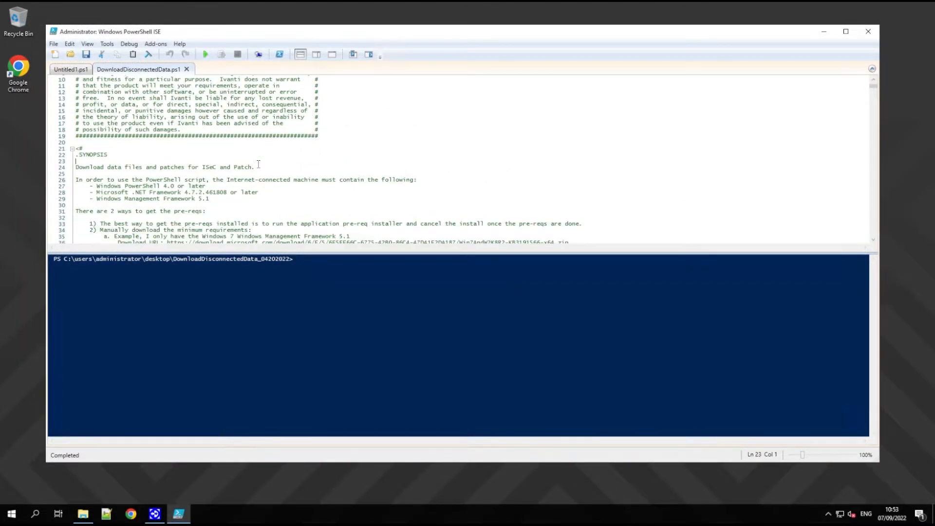
pyautogui.scroll(-3, 258, 164)
pyautogui.scroll(-4, 259, 164)
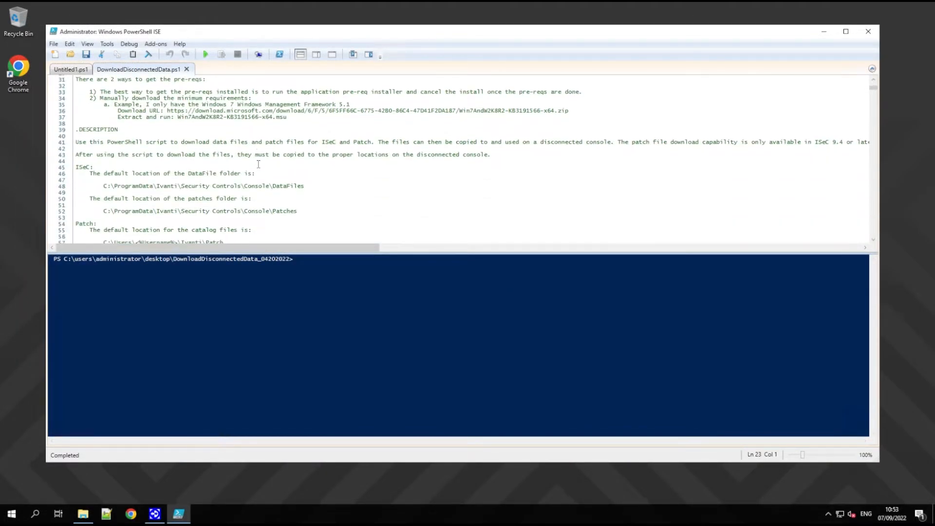
pyautogui.scroll(-2, 341, 167)
pyautogui.scroll(-7, 341, 167)
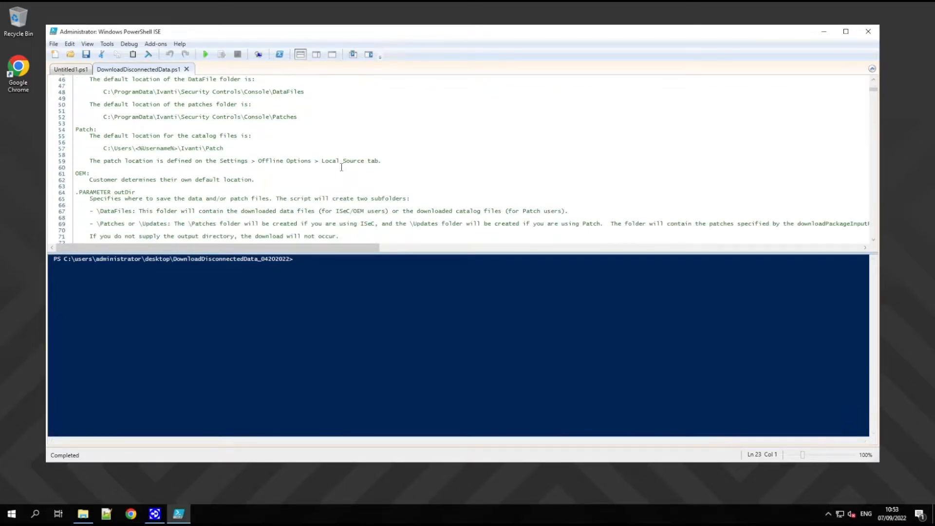
pyautogui.scroll(-5, 341, 168)
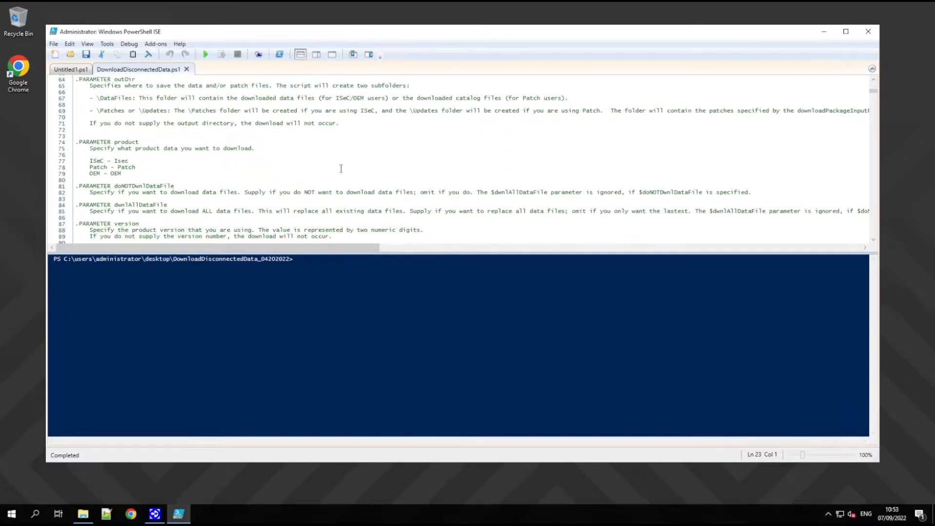
pyautogui.scroll(-8, 341, 168)
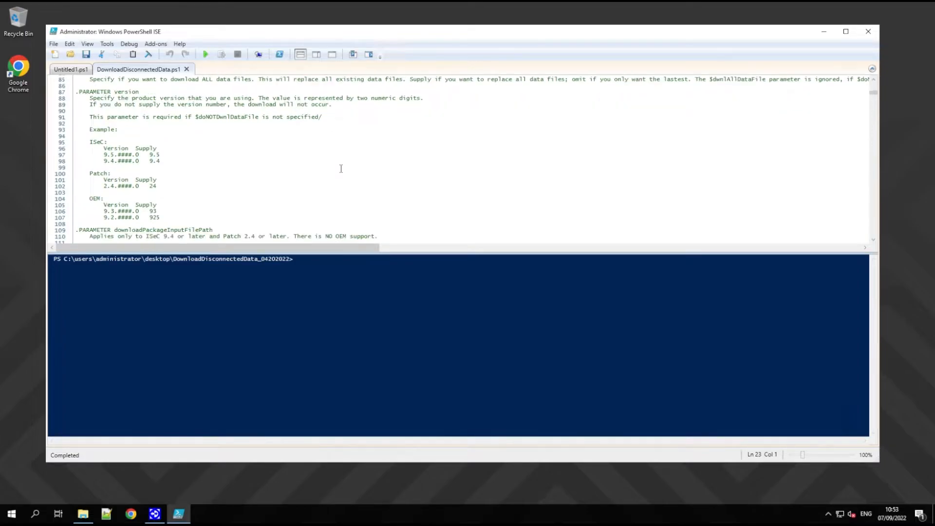
pyautogui.scroll(-7, 341, 168)
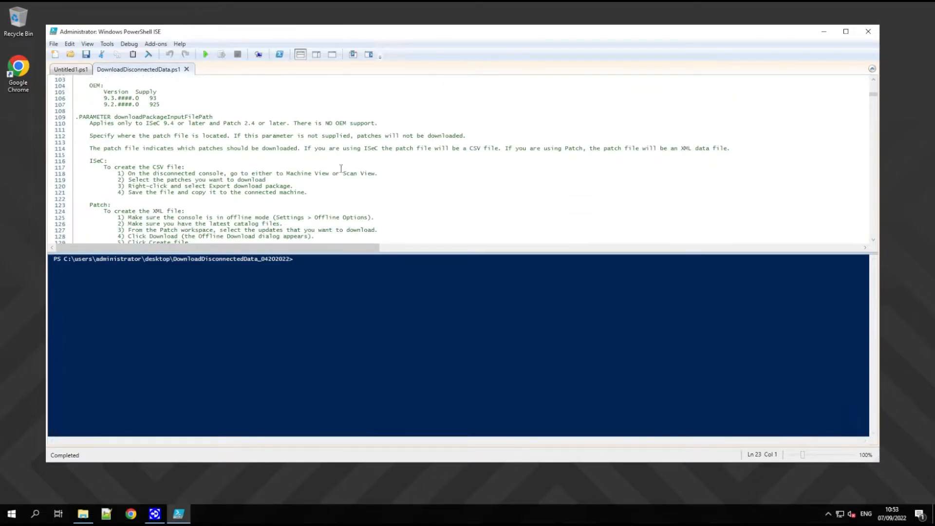
pyautogui.scroll(-7, 341, 169)
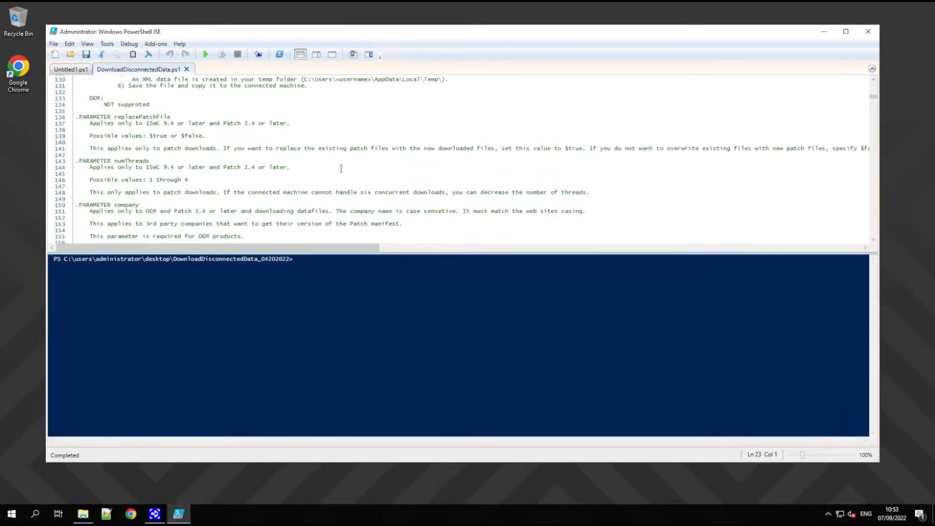
pyautogui.scroll(-5, 341, 168)
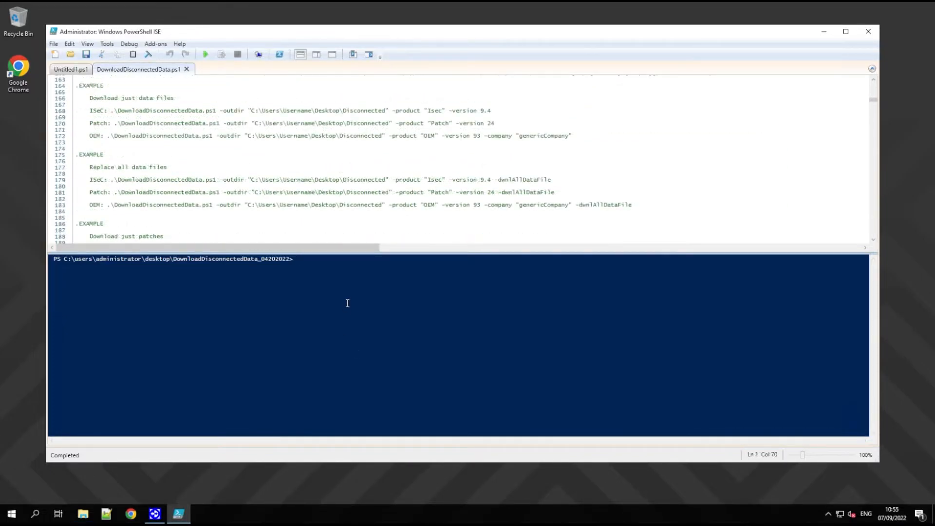
# Run .\DownloadDisconnectedData.ps1 -outdir "C:\Users\Administrator\Desktop\Disconnected" -product "Patch" -version 24 -dwnlAllDataFile in the PowerShell console
pyautogui.write('.\\DownloadDisconnectedData.ps1')
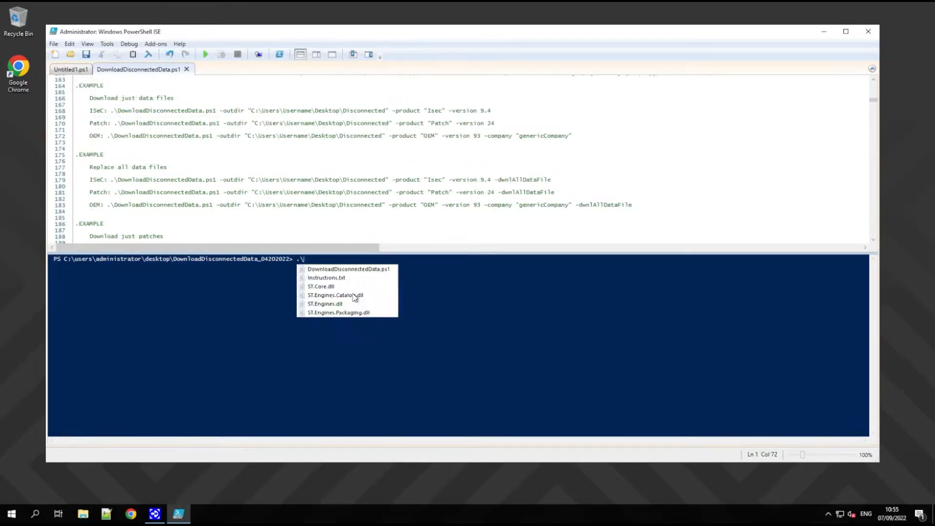
pyautogui.write(' -outdir ')
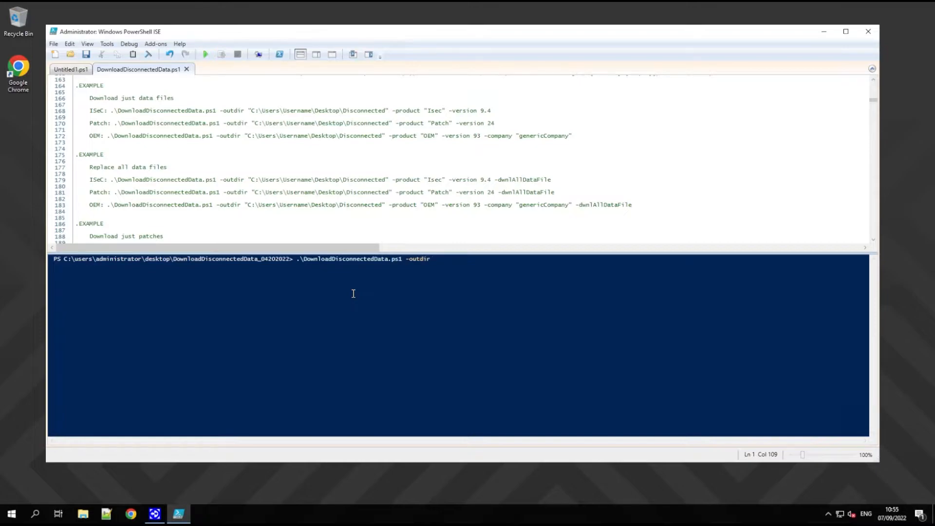
pyautogui.write('C:\\Users\\Administrator\\Desktop\\')
pyautogui.press('Tab')
pyautogui.press('Tab')
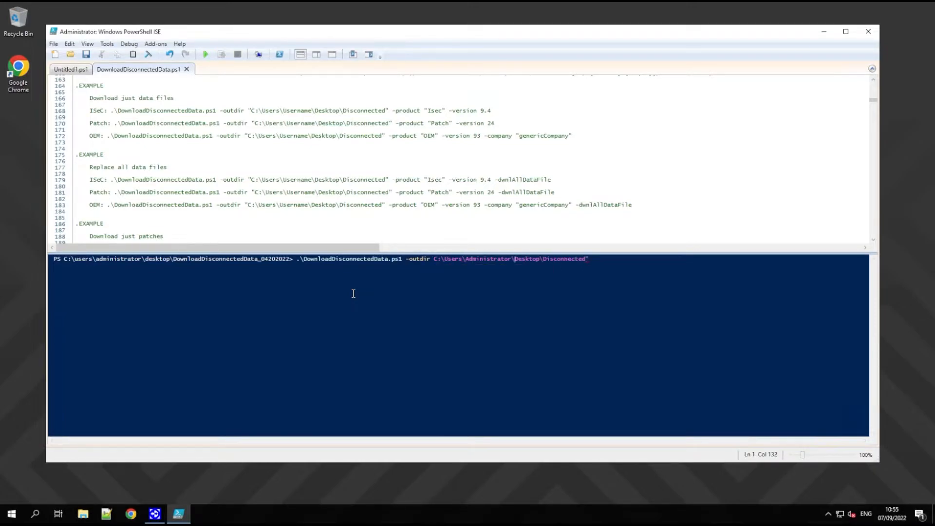
pyautogui.press('Left')
pyautogui.write('"')
pyautogui.write(' -')
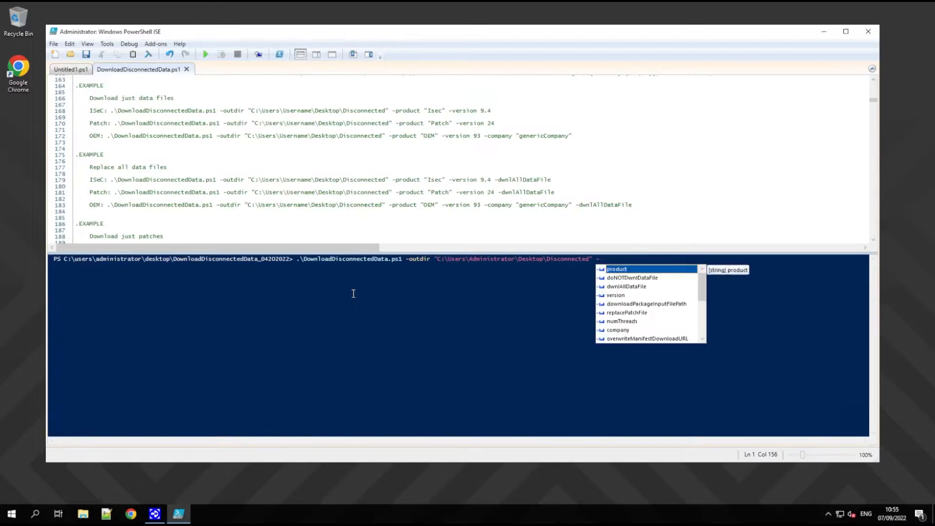
pyautogui.write('product "Patch" -version ')
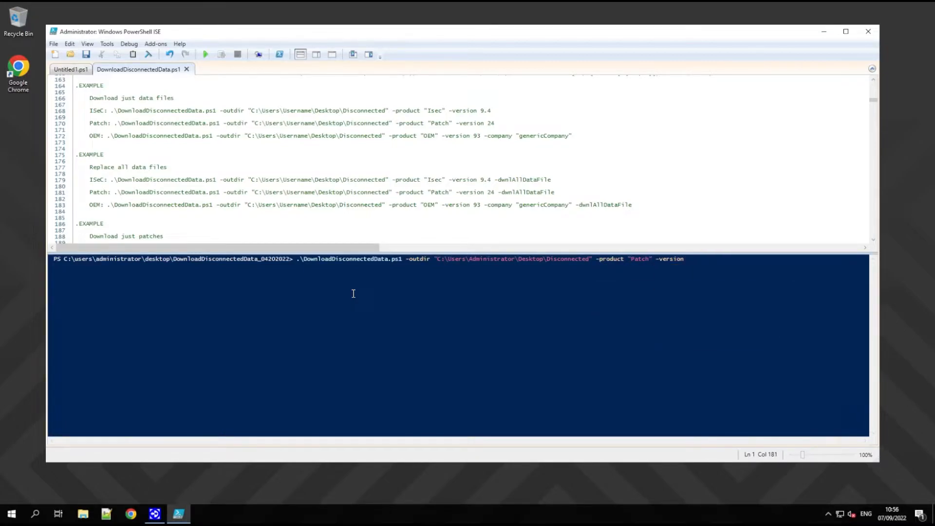
pyautogui.write('24 -dwnlAllDataFile')
pyautogui.press('Return')
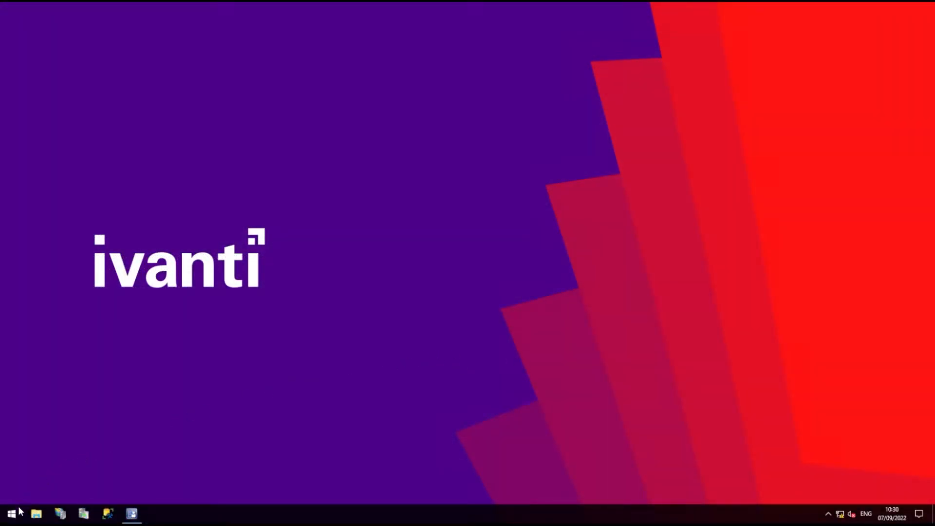
# On the disconnected server, create a folder named ImportedDataFiles inside WSUS_Content on the Patches (P:) drive using File Explorer
pyautogui.click(35, 515)
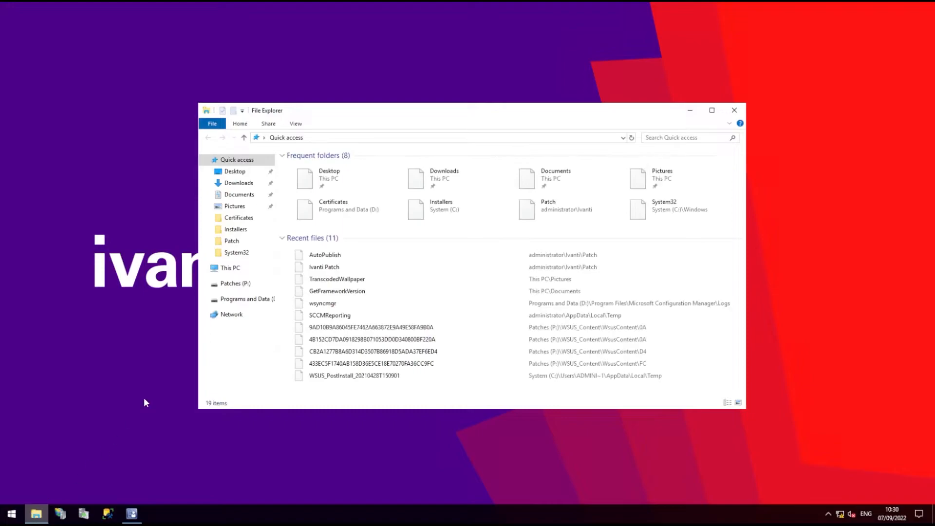
pyautogui.click(239, 284)
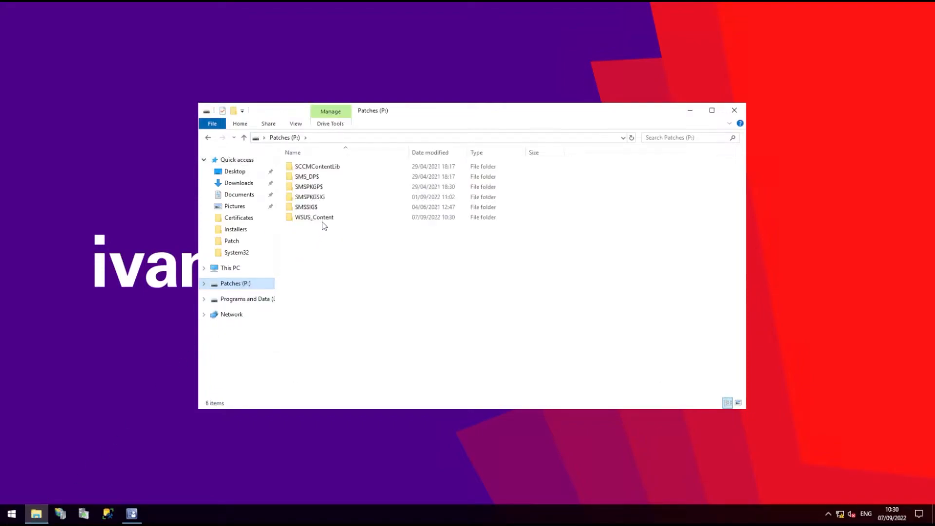
pyautogui.doubleClick(322, 219)
pyautogui.rightClick(338, 247)
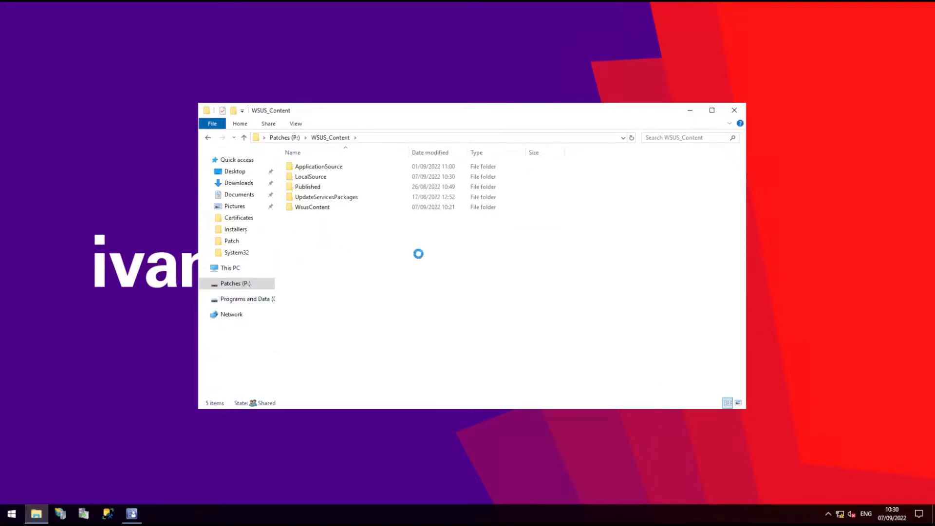
pyautogui.moveTo(430, 362)
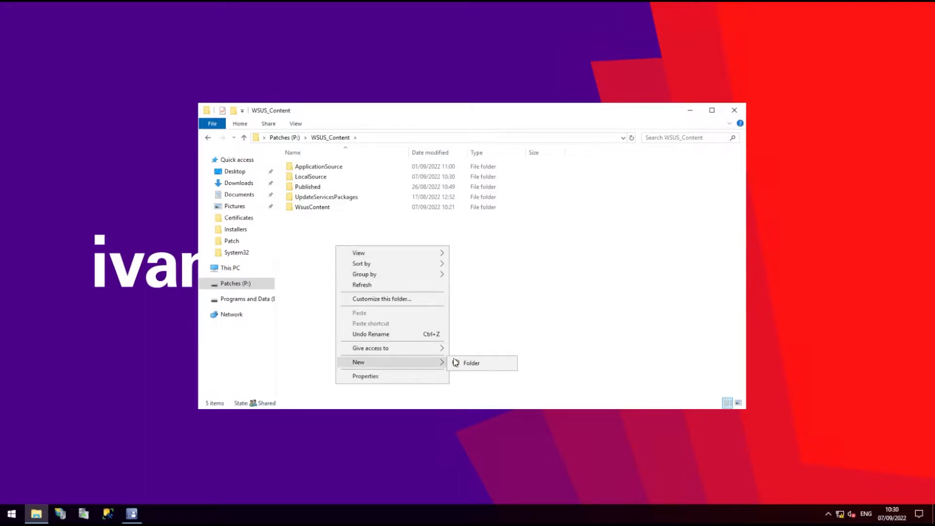
pyautogui.click(483, 366)
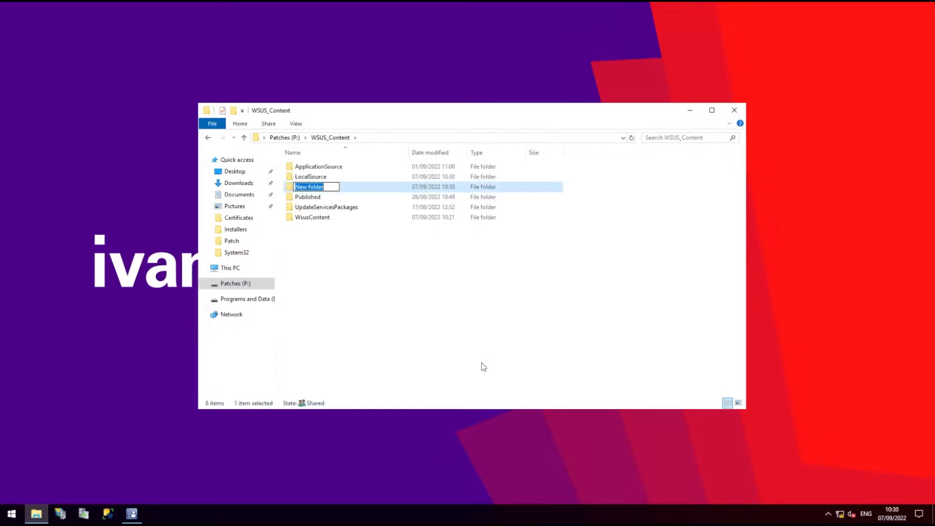
pyautogui.write('ImportedDataFiles')
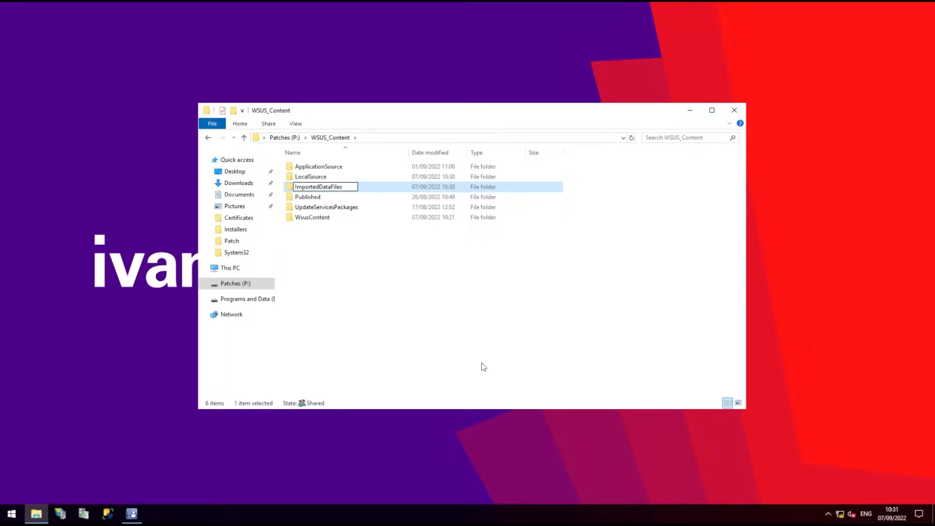
pyautogui.press('Return')
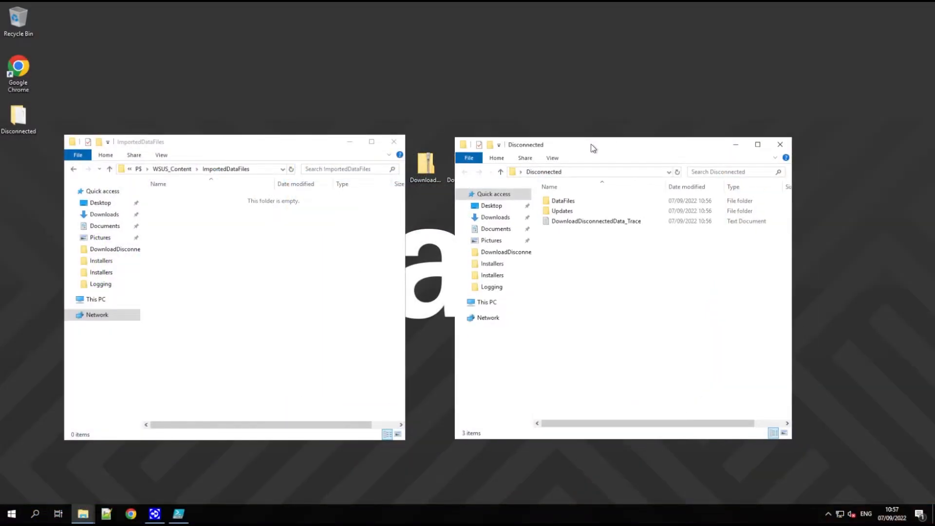
# Copy the DataFiles and Updates folders from the Disconnected folder into ImportedDataFiles on the disconnected server's share
pyautogui.click(592, 144)
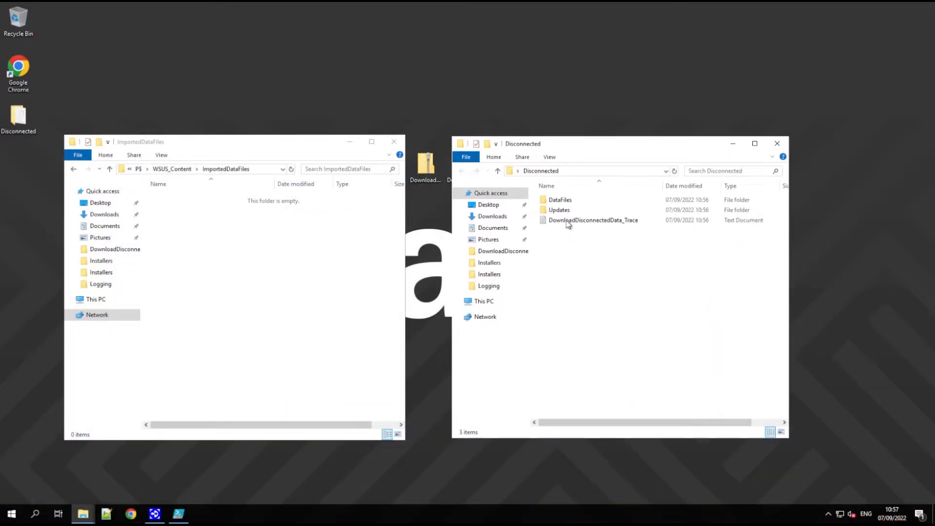
pyautogui.click(560, 201)
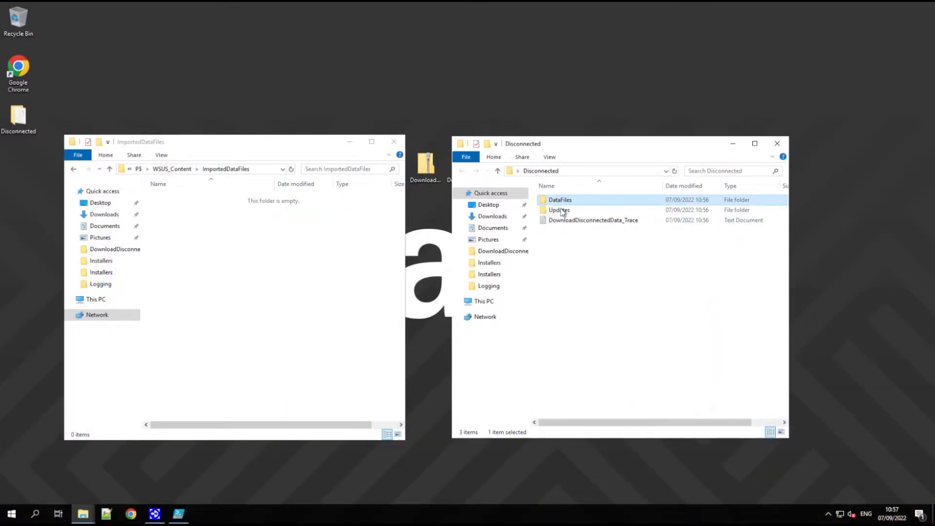
pyautogui.keyDown('shift'); pyautogui.click(562, 210); pyautogui.keyUp('shift')
pyautogui.moveTo(561, 210); pyautogui.dragTo(267, 269)
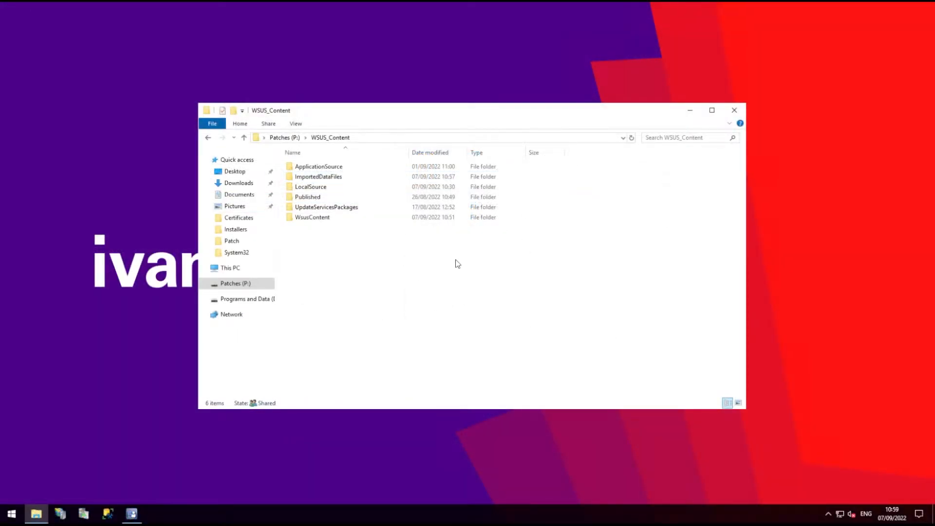
# On the disconnected server, open ImportedDataFiles\DataFiles and copy all the files in it
pyautogui.doubleClick(313, 178)
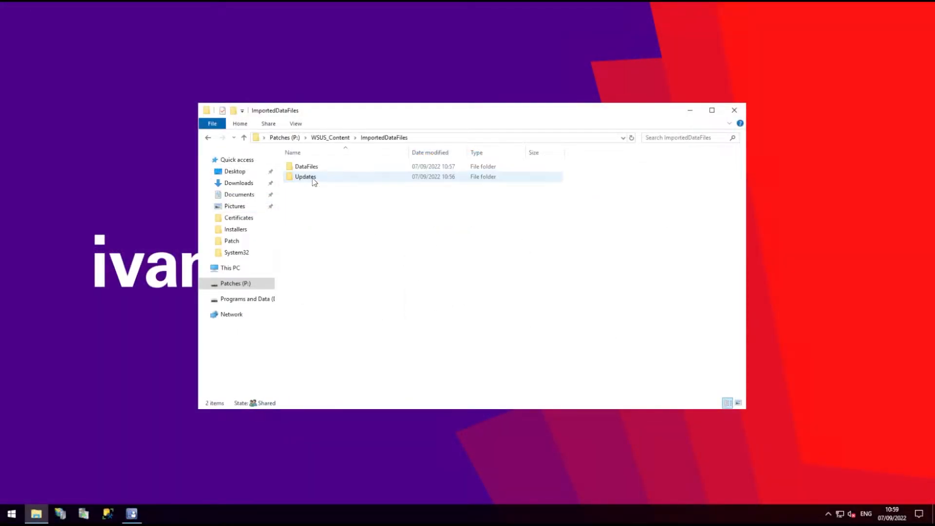
pyautogui.doubleClick(313, 167)
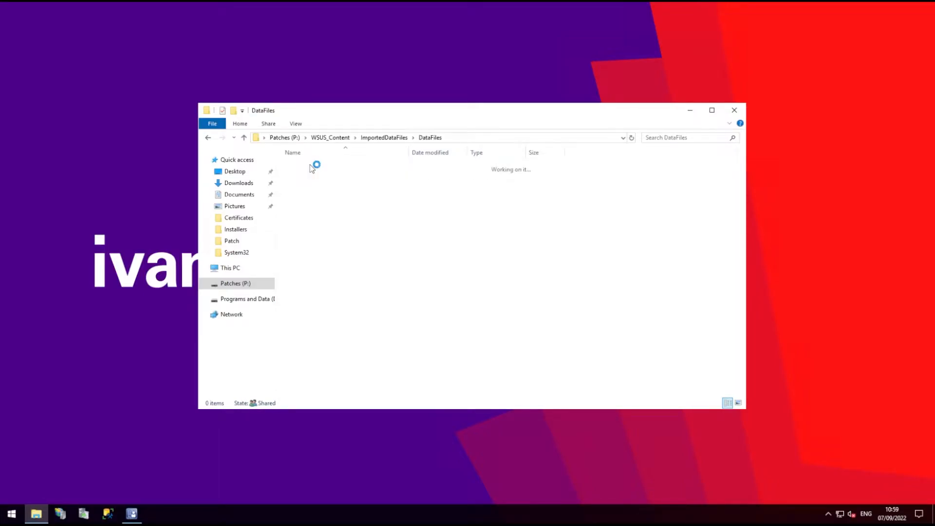
pyautogui.moveTo(371, 331); pyautogui.dragTo(284, 156)
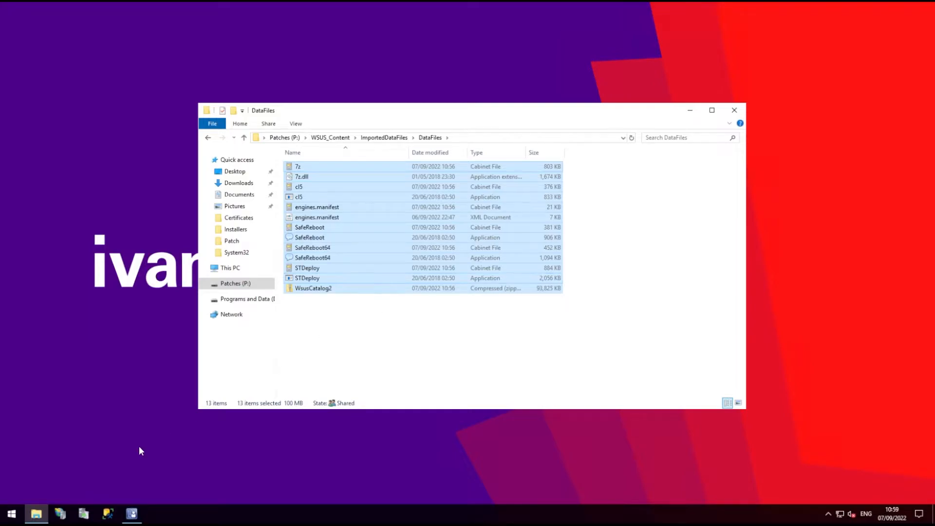
# Open C:\Users\Administrator\Ivanti\Patch in a second File Explorer window
pyautogui.middleClick(43, 515)
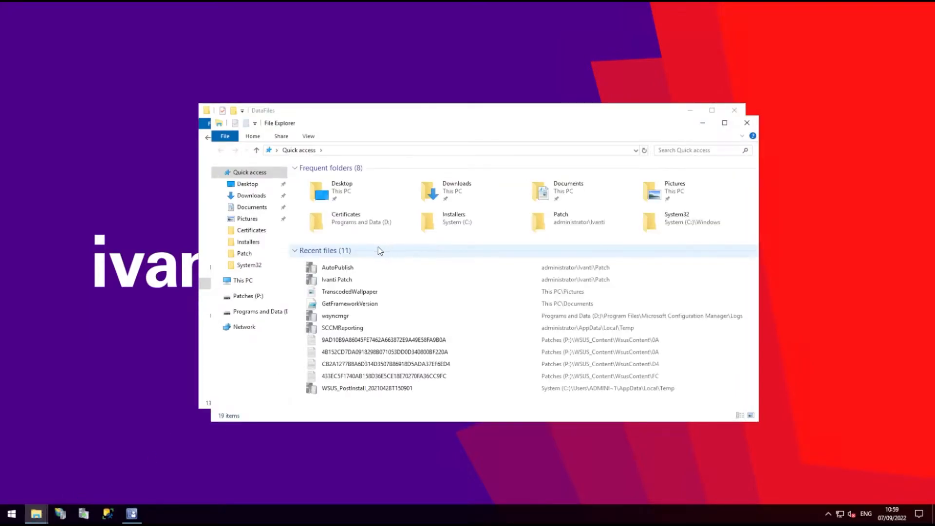
pyautogui.click(242, 281)
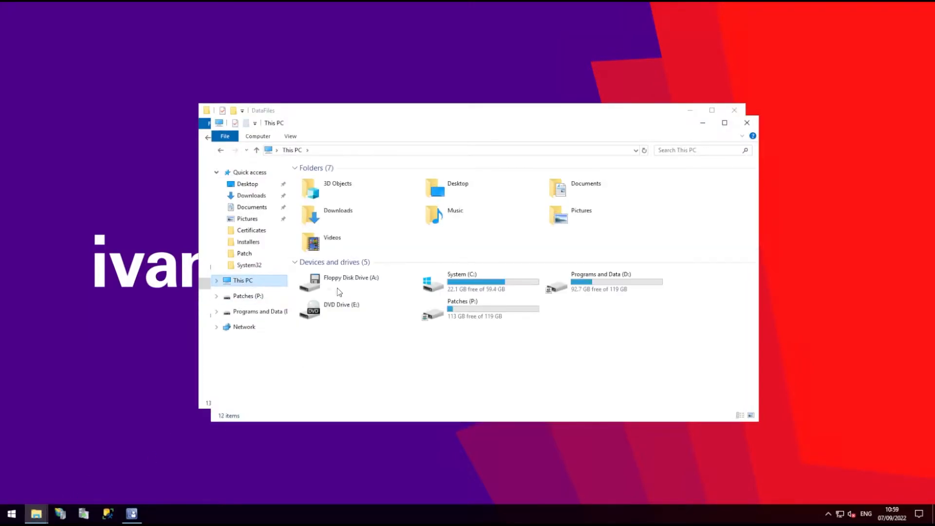
pyautogui.click(457, 295)
pyautogui.doubleClick(455, 290)
pyautogui.doubleClick(314, 248)
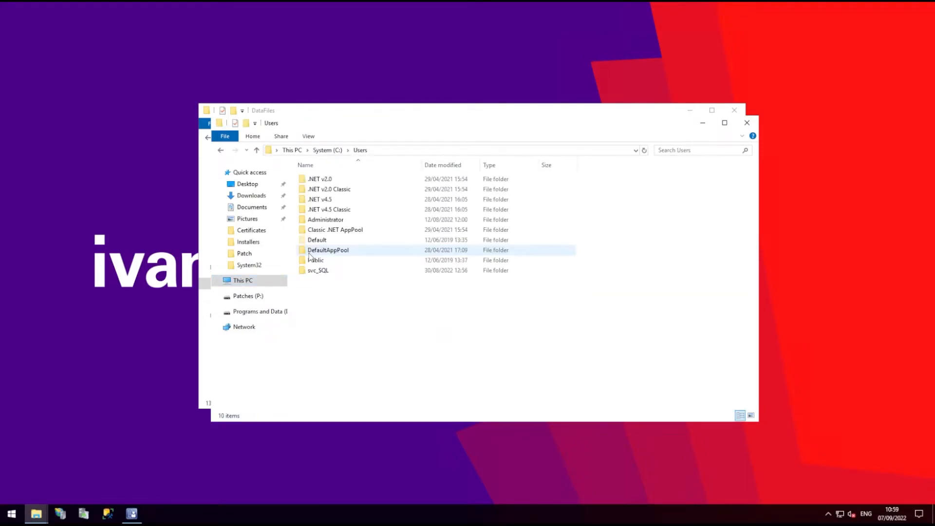
pyautogui.click(328, 221)
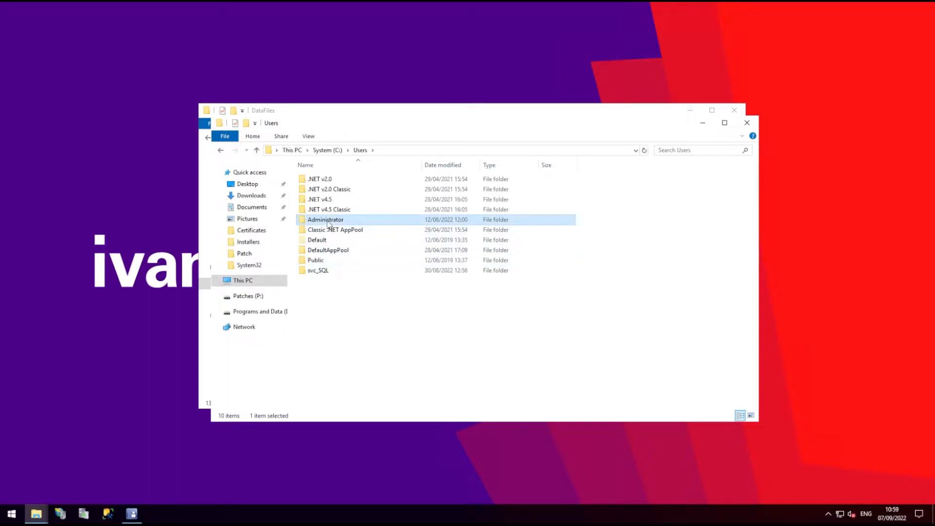
pyautogui.doubleClick(328, 223)
pyautogui.click(315, 251)
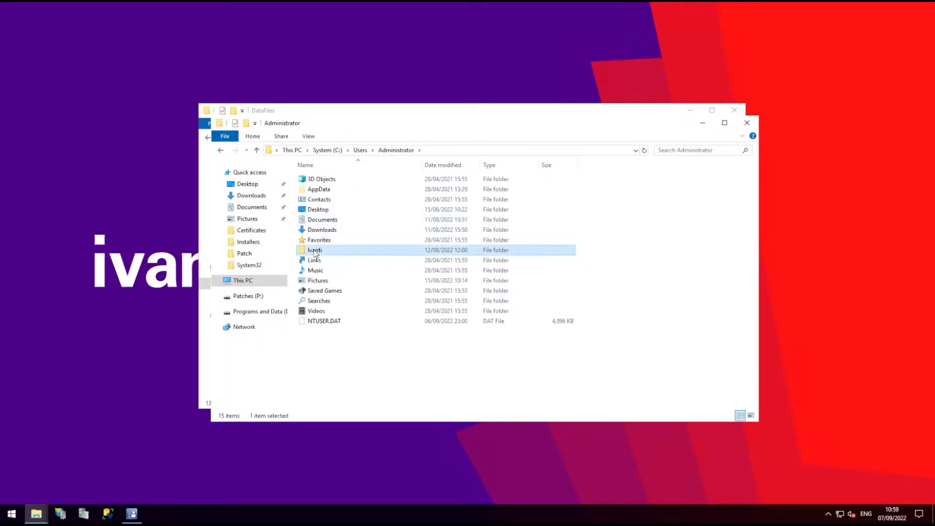
pyautogui.doubleClick(316, 252)
pyautogui.doubleClick(327, 180)
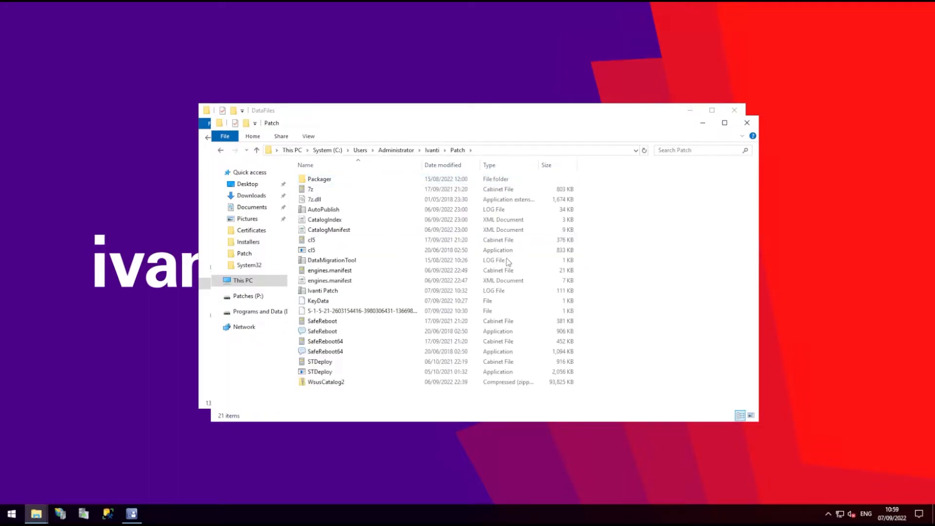
# Paste the copied data files into the Patch folder, replacing the files with the same names, and close both File Explorer windows
pyautogui.hotkey('ctrl', 'v')
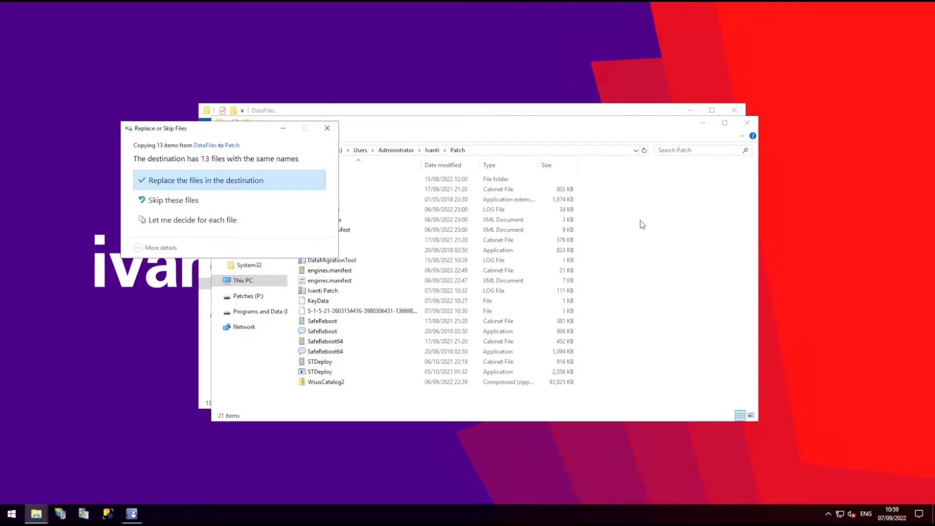
pyautogui.click(224, 182)
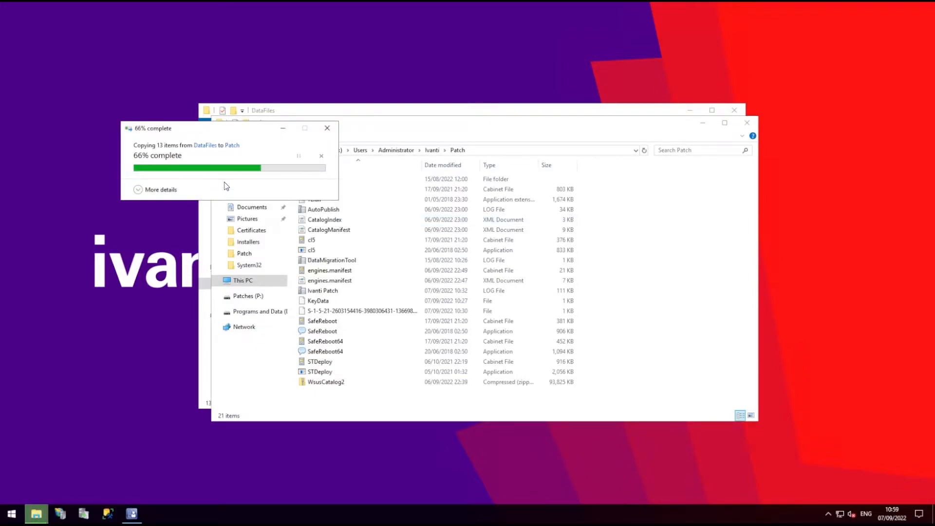
pyautogui.click(741, 228)
pyautogui.click(131, 514)
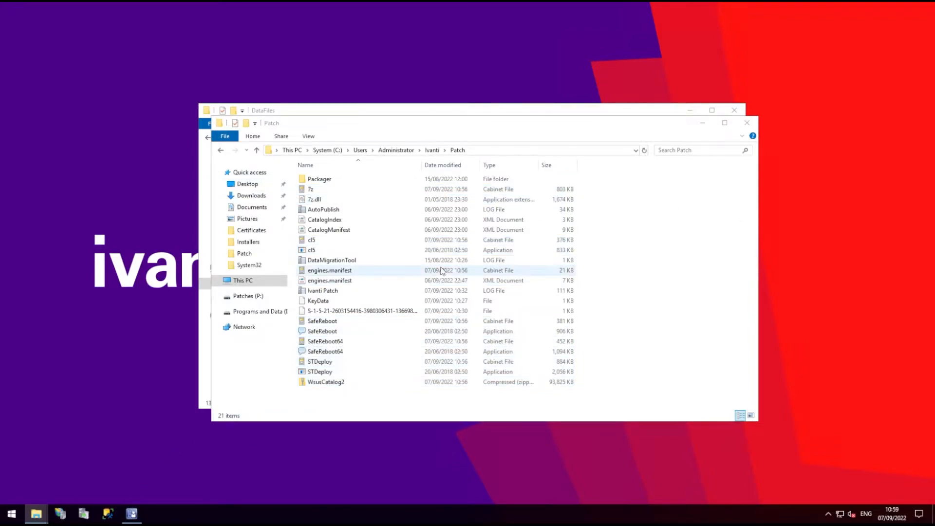
pyautogui.click(748, 122)
pyautogui.click(734, 113)
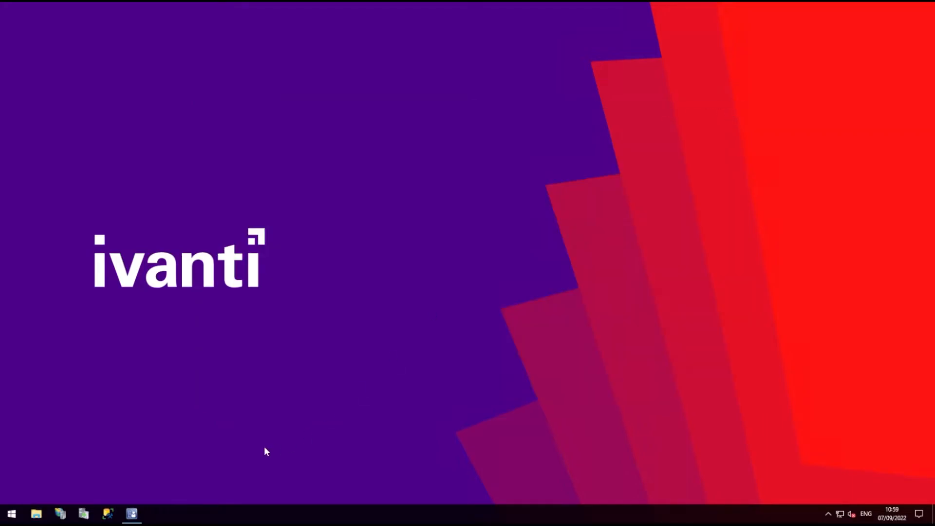
# Switch to the Endpoint Configuration Manager console, refresh the Ivanti Patch updates and filter them by My latest patches
pyautogui.click(132, 514)
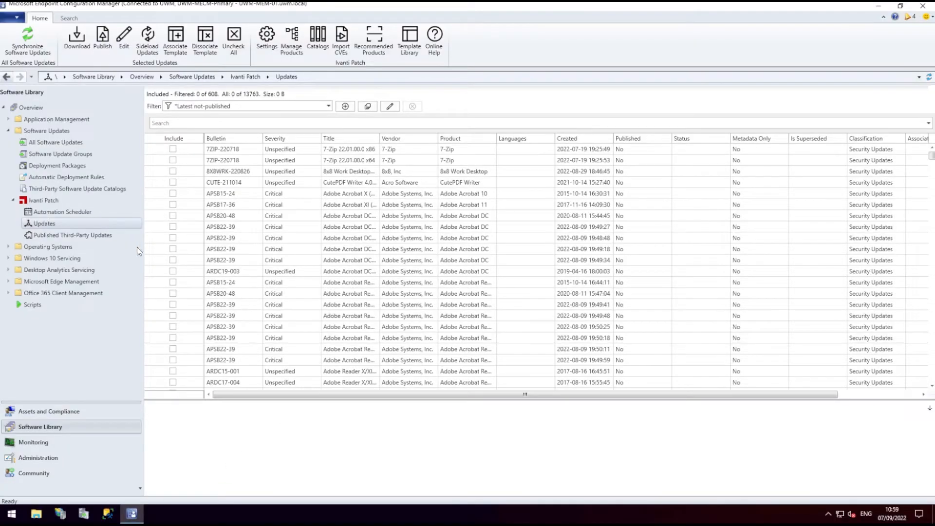
pyautogui.click(929, 78)
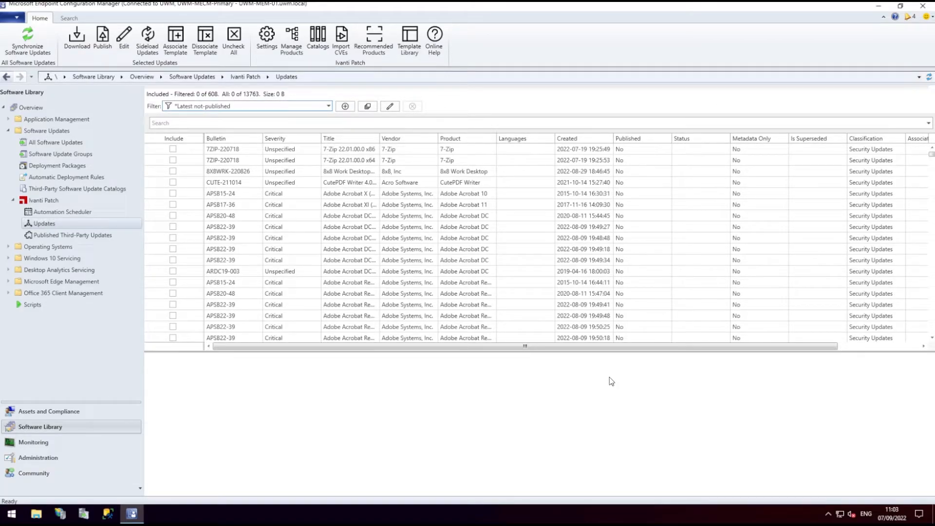
pyautogui.click(302, 107)
pyautogui.click(190, 223)
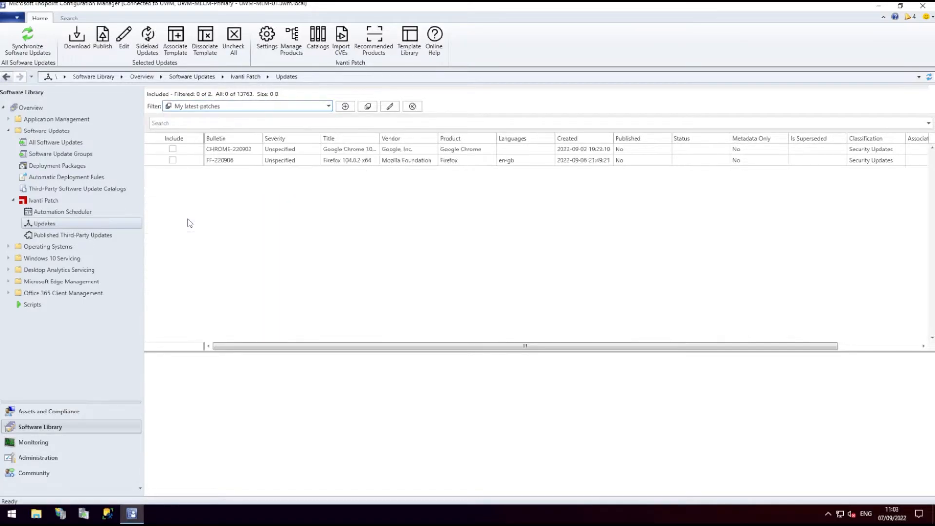
# Include the CHROME-220902 and FF-220906 updates in the selection
pyautogui.click(173, 150)
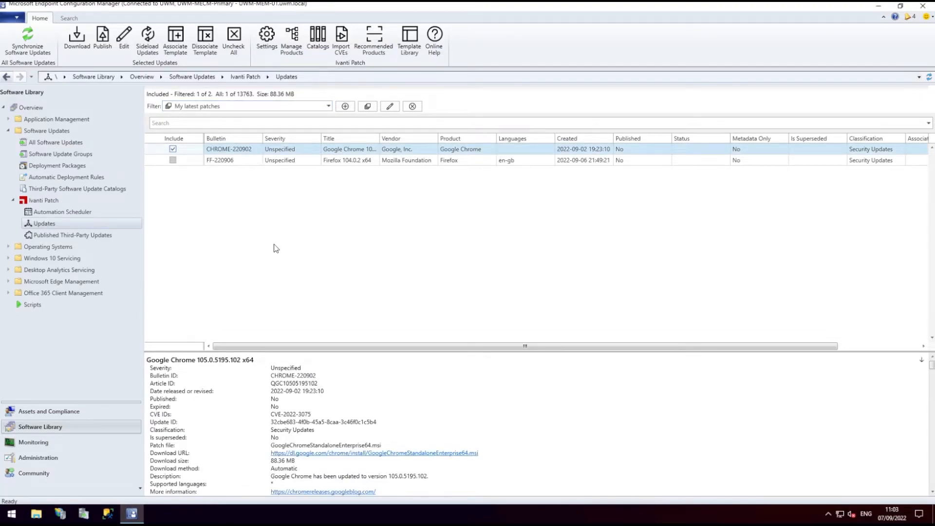
pyautogui.press('Down')
pyautogui.press('space')
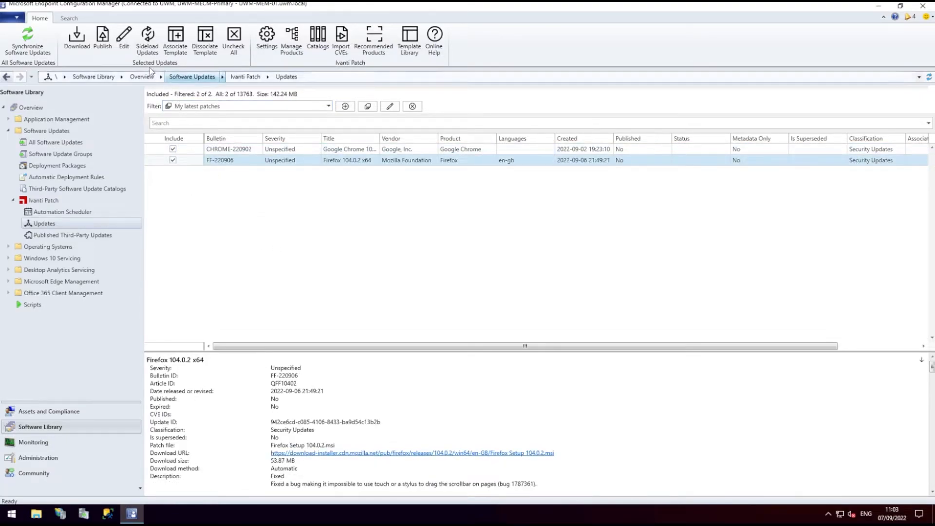
# Create the offline download XML file for the included updates and copy that file from its Temp folder
pyautogui.click(76, 35)
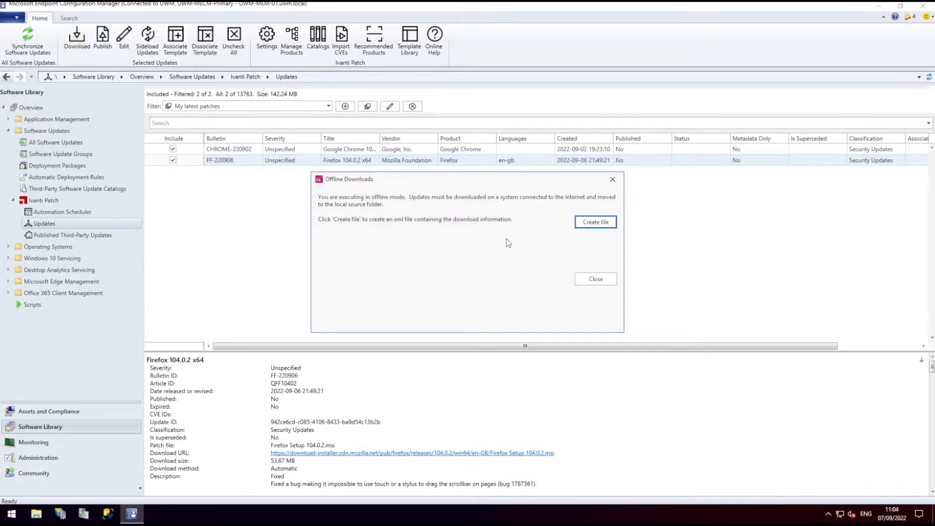
pyautogui.click(604, 225)
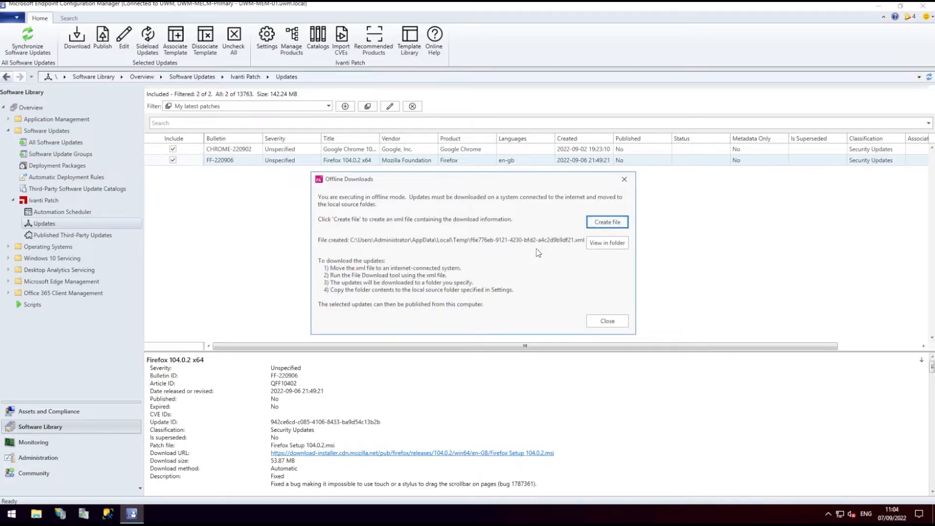
pyautogui.click(612, 245)
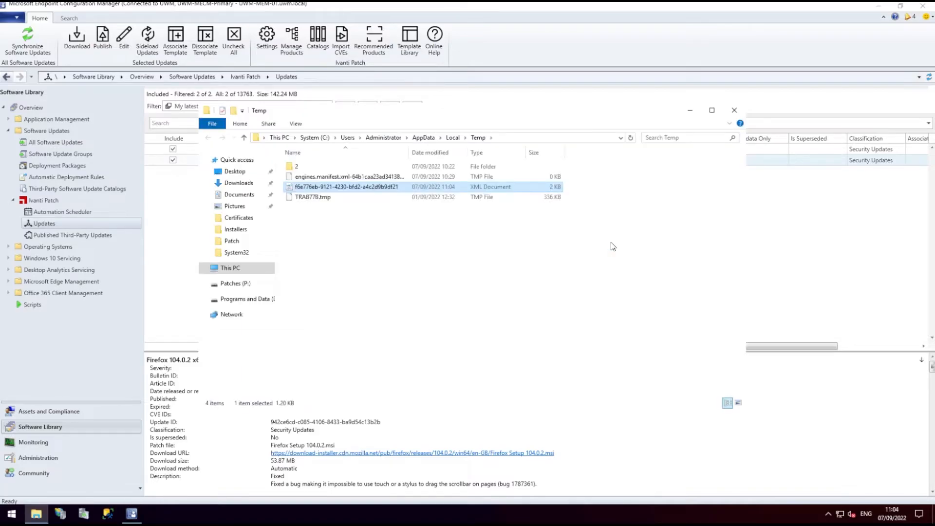
pyautogui.rightClick(324, 188)
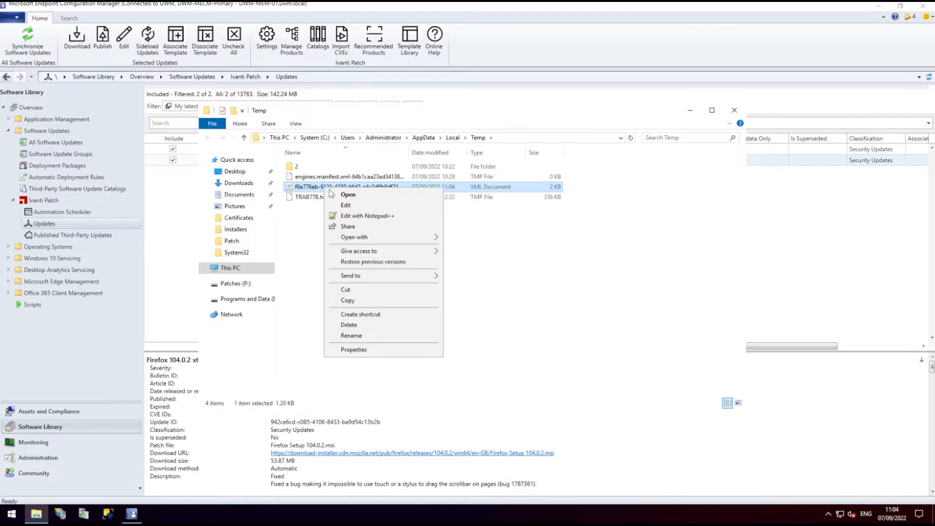
pyautogui.click(354, 301)
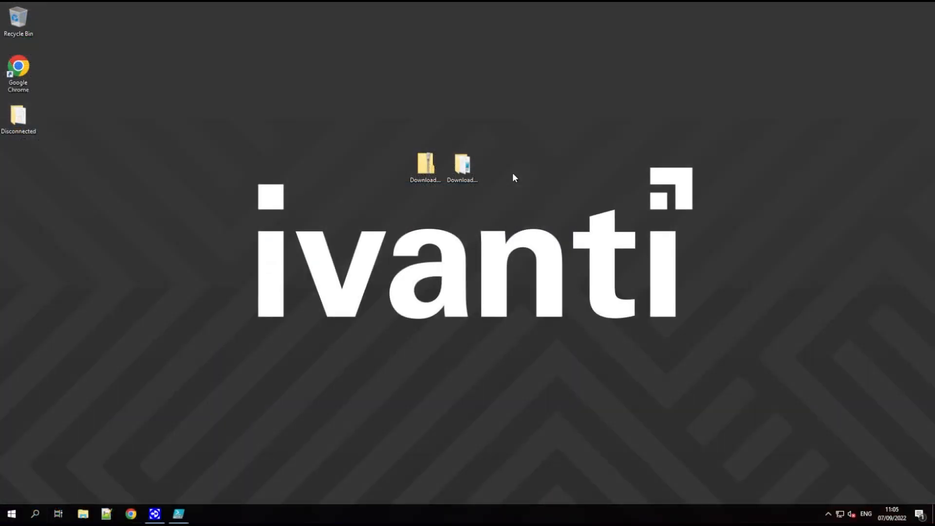
# On the connected machine, paste the copied XML file onto the desktop
pyautogui.rightClick(516, 174)
pyautogui.click(533, 214)
pyautogui.click(567, 229)
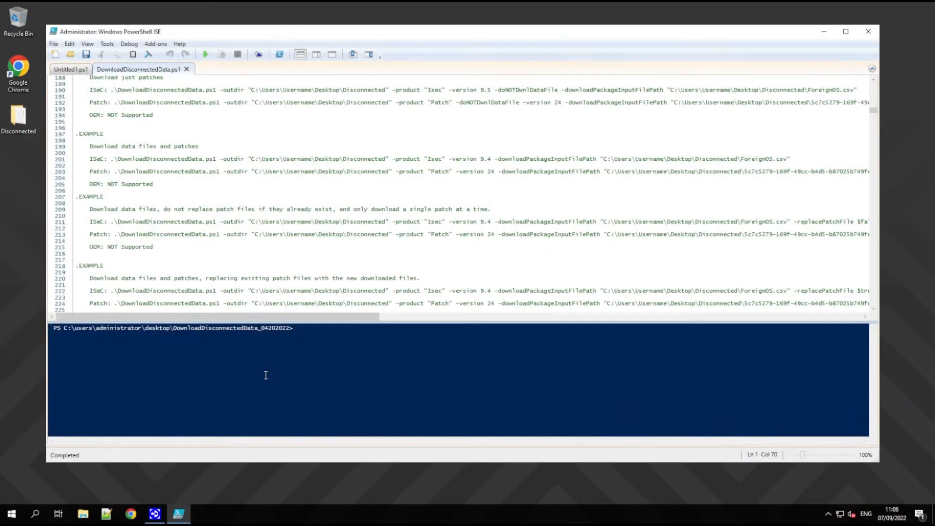
# In PowerShell ISE, run .\DownloadDisconnectedData.ps1 -outDir "C:\Users\Administrator\Desktop\Disconnected" -product "Patch" -version 24 -downloadPackageInputFilePath "C:\Users\administrator\Desktop\f6e776eb-9121-4230-bfd2-a4c2d9b9df21.xml", then minimize the window
pyautogui.write('.\\')
pyautogui.press('Tab')
pyautogui.write('-')
pyautogui.press('Tab')
pyautogui.write('"C:\\Users\\Administrator\\Desktop\\Dis')
pyautogui.press('Tab')
pyautogui.write('-Produc')
pyautogui.press('Tab')
pyautogui.write('"Patch" -version 24 -download')
pyautogui.press('Tab')
pyautogui.write('"C:\\Users\\administrator\\Desktop\\')
pyautogui.press('Down')
pyautogui.press('Down')
pyautogui.press('Down')
pyautogui.press('Down')
pyautogui.press('Down')
pyautogui.press('Return')
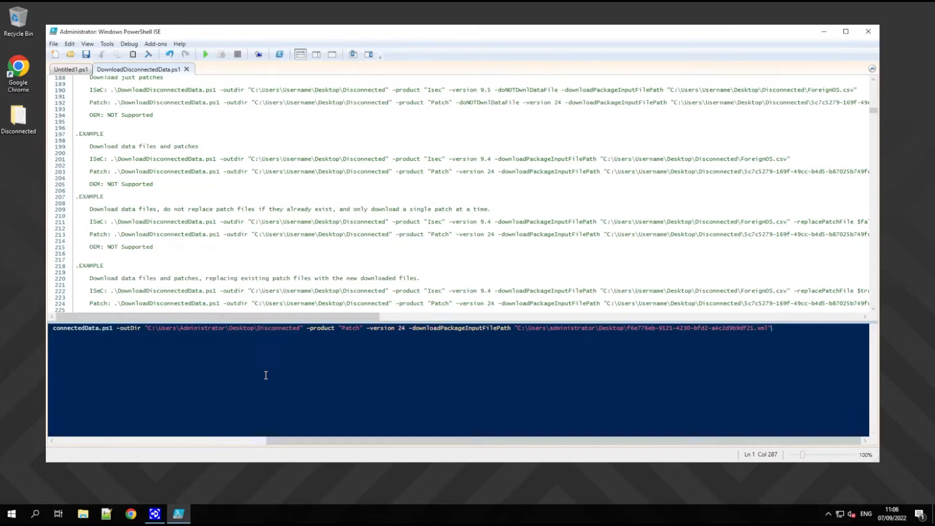
pyautogui.press('Return')
pyautogui.click(823, 31)
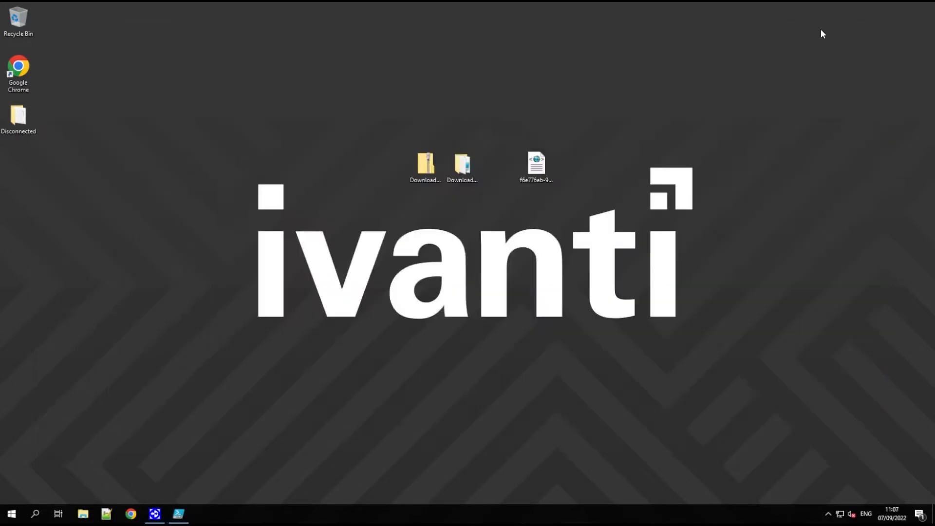
# Open the Updates folder inside Disconnected on the desktop and examine the downloaded update folders
pyautogui.doubleClick(17, 122)
pyautogui.doubleClick(555, 208)
pyautogui.doubleClick(555, 211)
pyautogui.click(531, 171)
pyautogui.doubleClick(571, 200)
# Copy DataFiles and Updates from the Disconnected folder into the server's ImportedDataFiles share, replacing the files with the same names
pyautogui.click(536, 172)
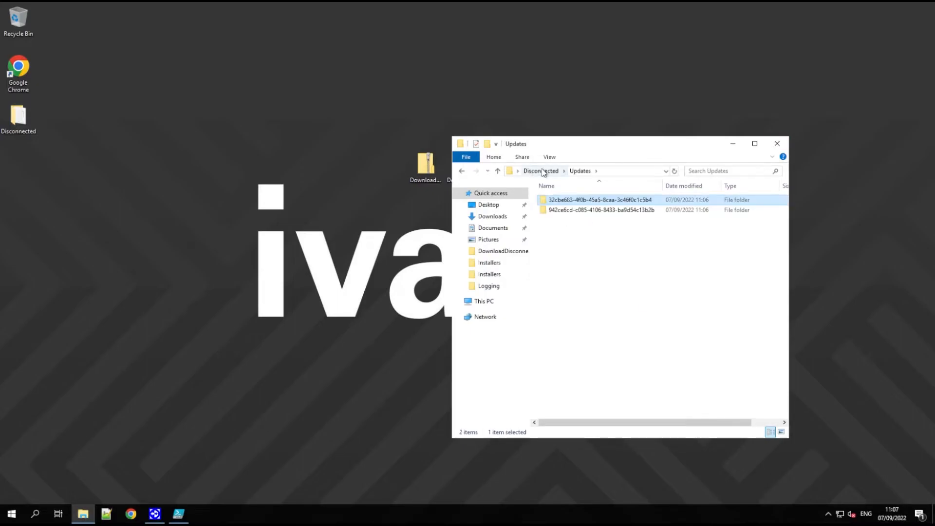
pyautogui.click(541, 172)
pyautogui.click(647, 295)
pyautogui.moveTo(540, 225); pyautogui.dragTo(549, 200)
pyautogui.click(314, 276)
pyautogui.hotkey('ctrl', 'v')
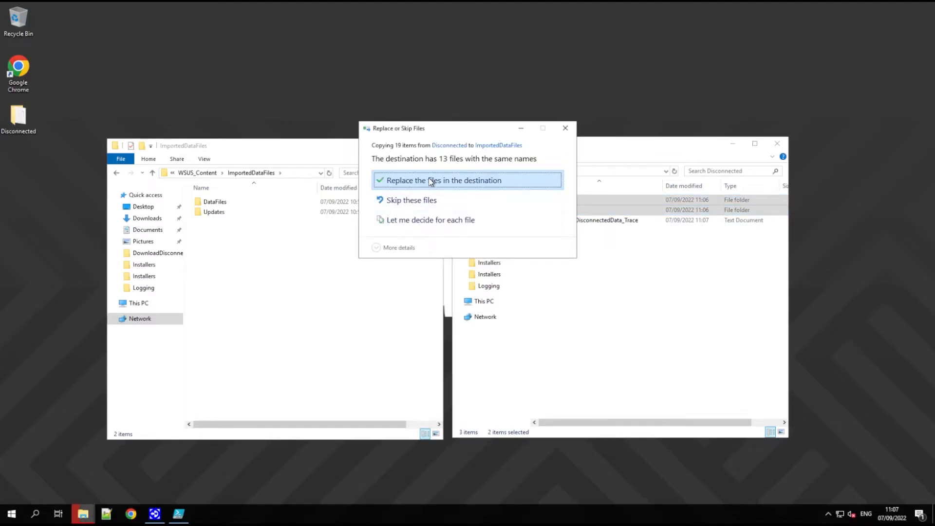
pyautogui.click(431, 180)
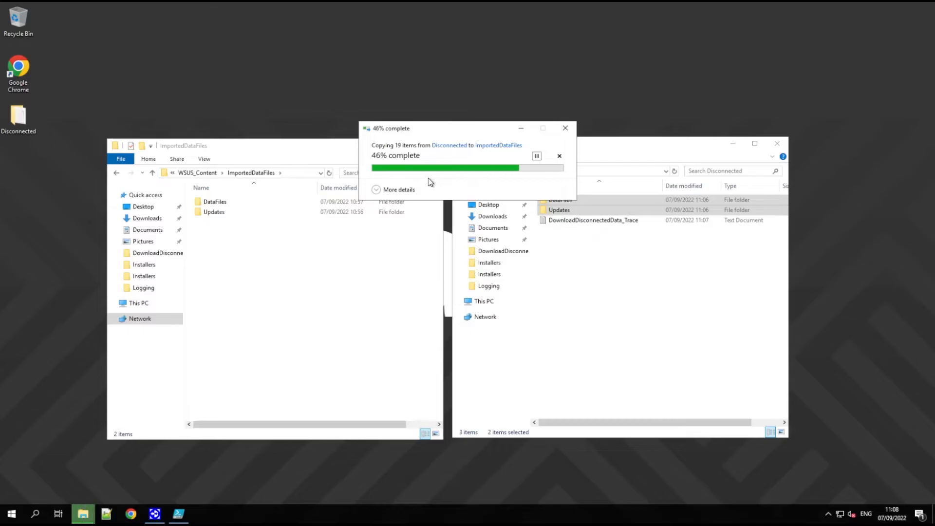
pyautogui.click(372, 312)
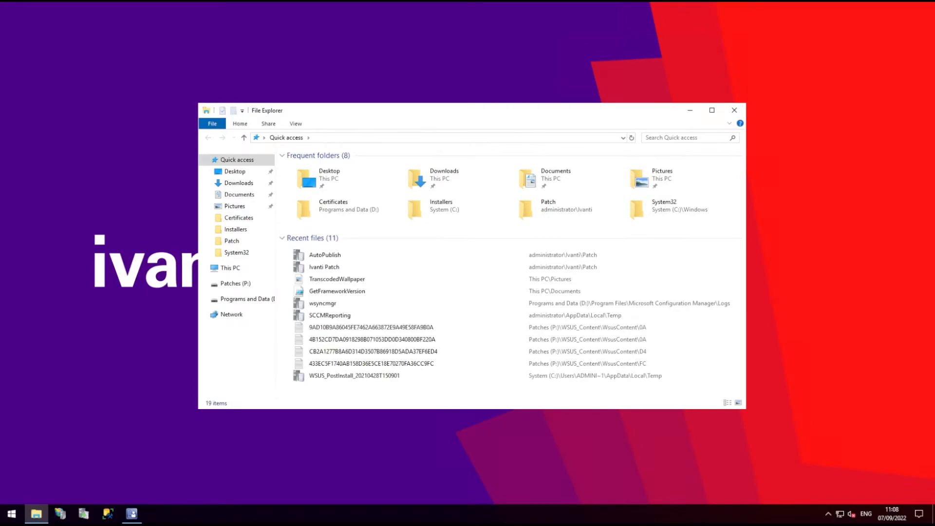
# Copy both update folders from WSUS_Content\ImportedDataFiles\Updates on the Patches (P:) drive into WSUS_Content\LocalSource, granting administrator permission
pyautogui.click(235, 283)
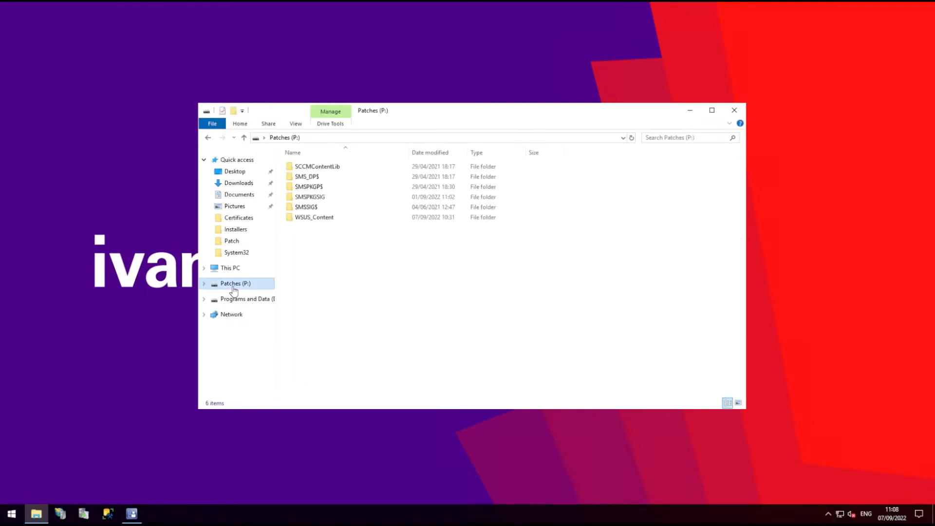
pyautogui.doubleClick(317, 215)
pyautogui.doubleClick(318, 176)
pyautogui.click(312, 181)
pyautogui.doubleClick(312, 178)
pyautogui.moveTo(330, 202); pyautogui.dragTo(293, 163)
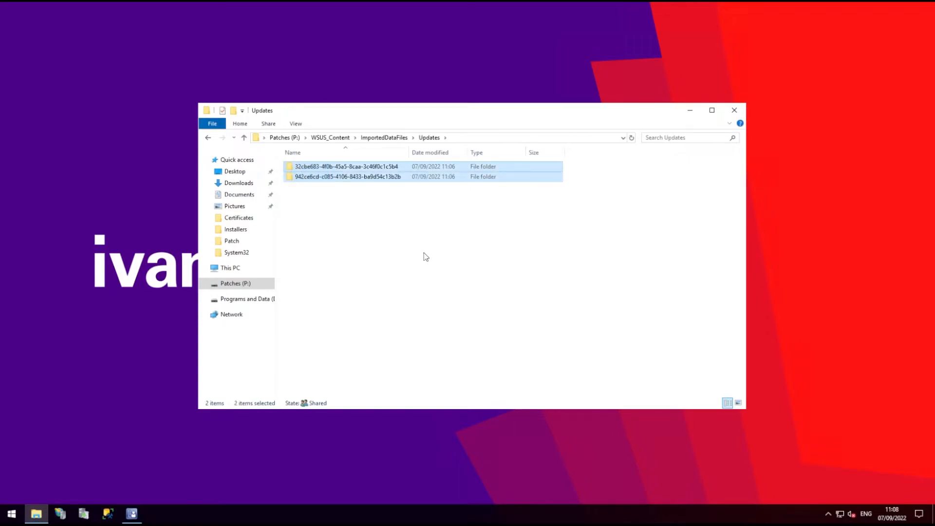
pyautogui.click(358, 138)
pyautogui.click(330, 137)
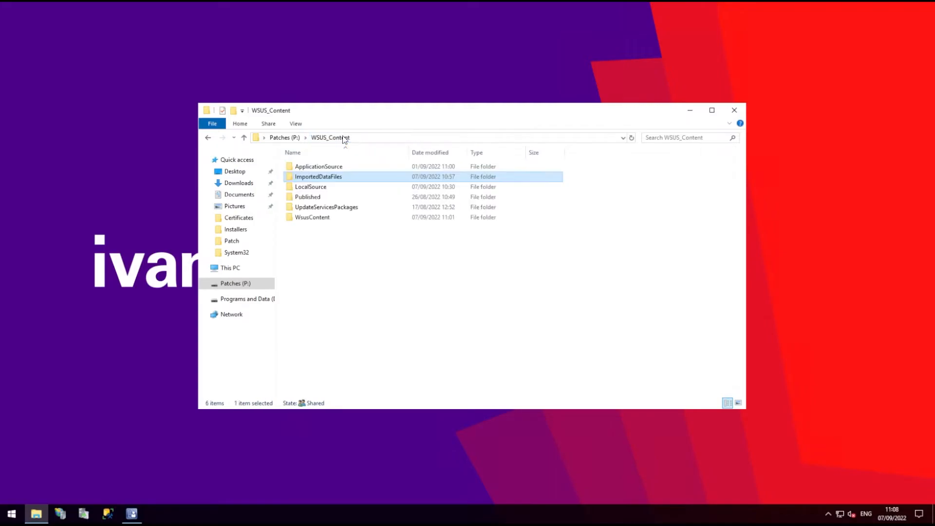
pyautogui.doubleClick(319, 188)
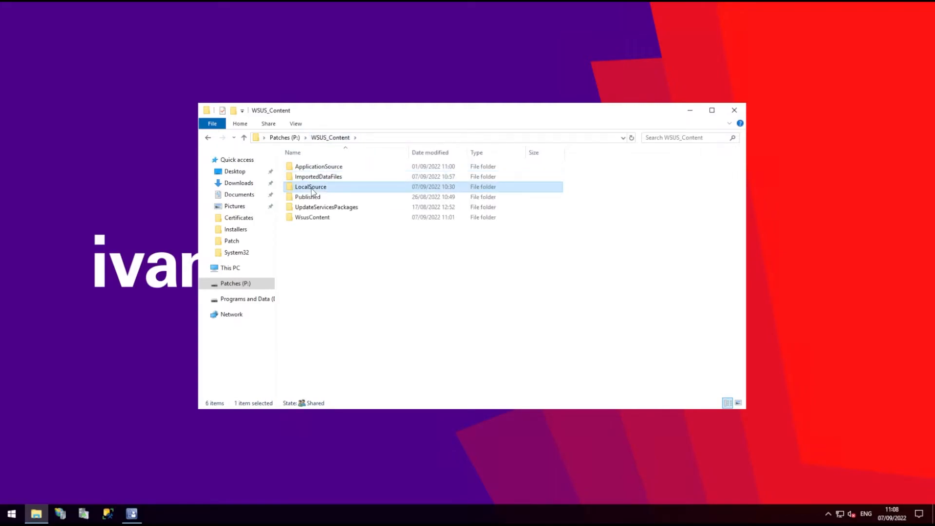
pyautogui.hotkey('ctrl', 'v')
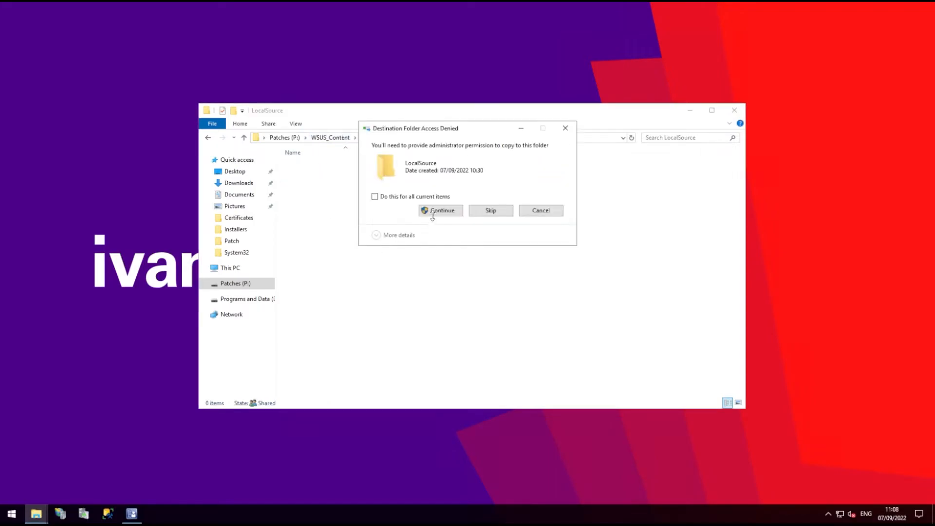
pyautogui.click(434, 211)
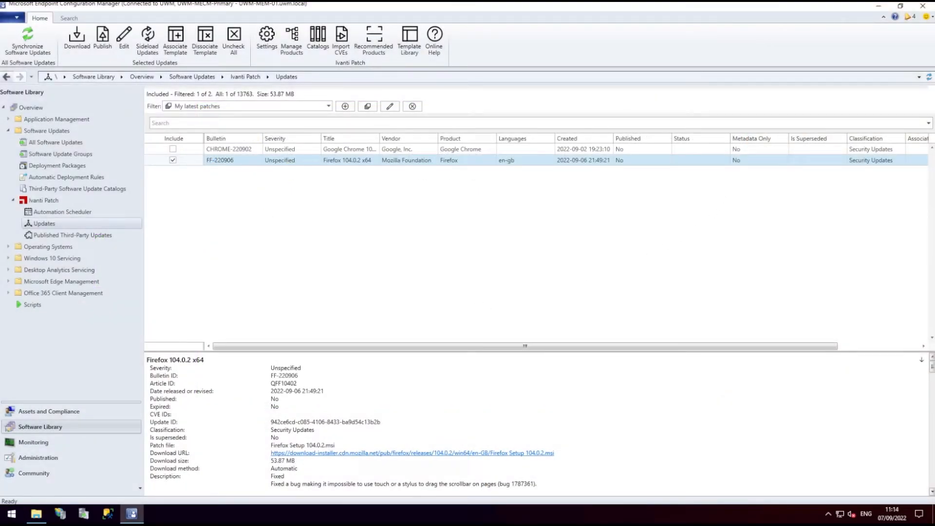
# Publish the selected Firefox 104.0.2 x64 update now, accepting all metadata updates in the catalog and synchronizing after publishing
pyautogui.click(103, 41)
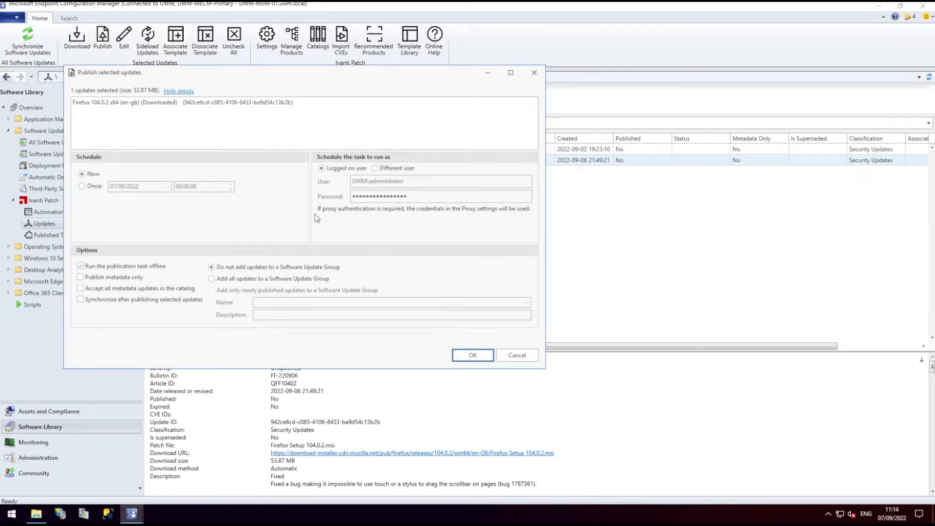
pyautogui.click(97, 289)
pyautogui.click(97, 300)
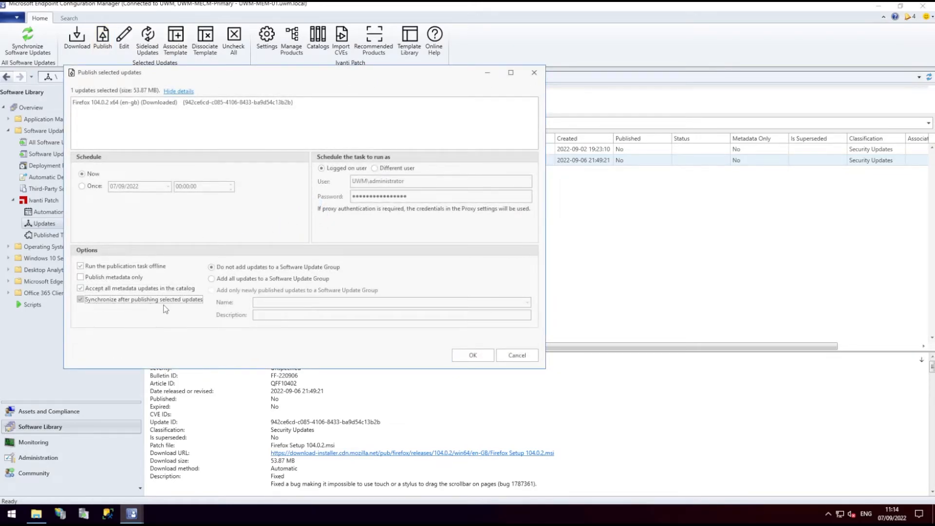
pyautogui.click(472, 355)
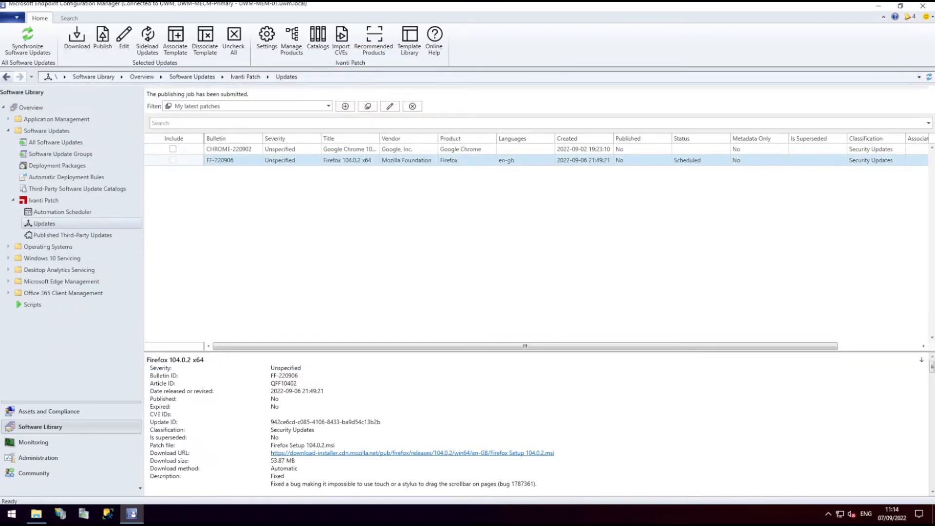
# Switch to File Explorer and allow the Microsoft app to make changes to the device
pyautogui.click(36, 514)
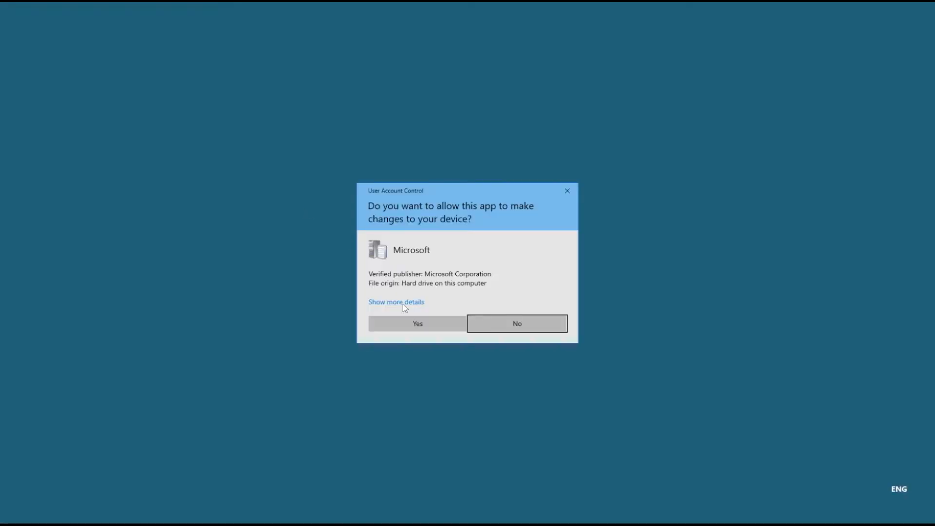
pyautogui.click(414, 323)
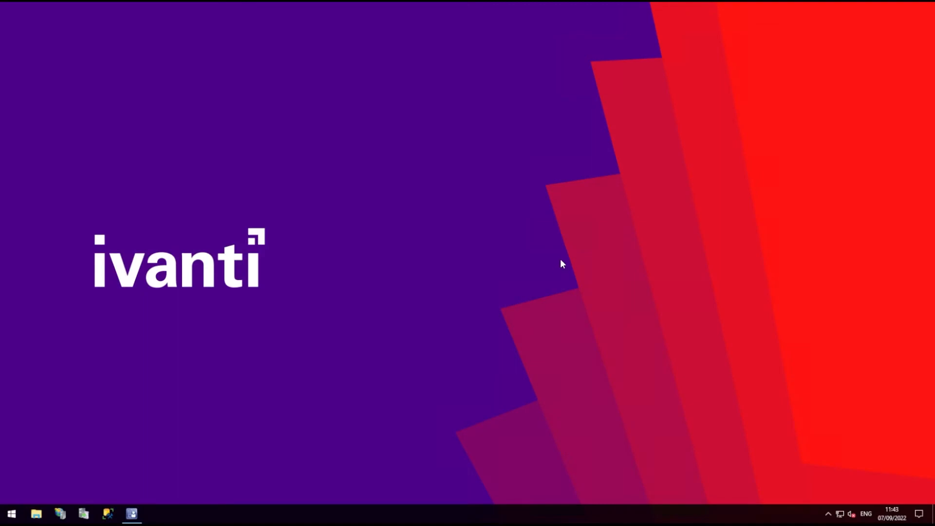
# Run inetcpl.cpl, enable the proxy server for the LAN in the connection settings, and save the Internet Properties
pyautogui.rightClick(11, 514)
pyautogui.click(56, 460)
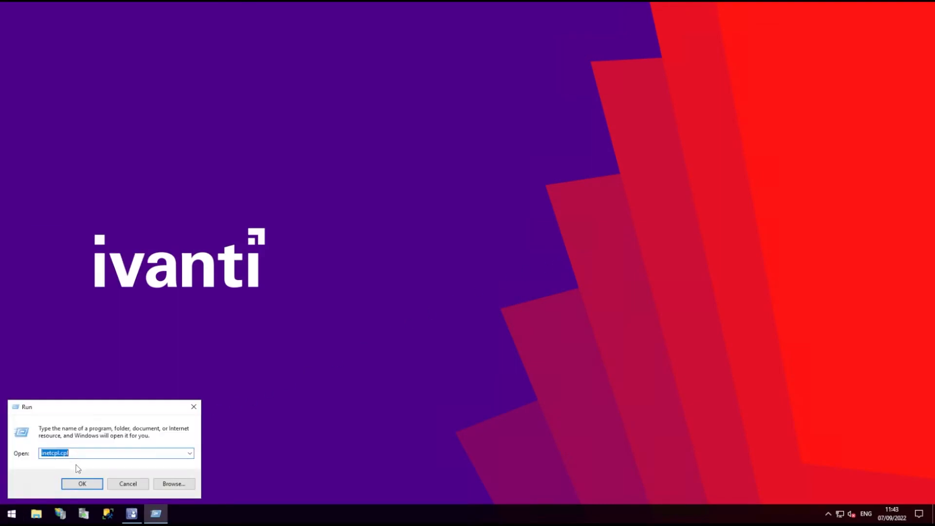
pyautogui.click(86, 484)
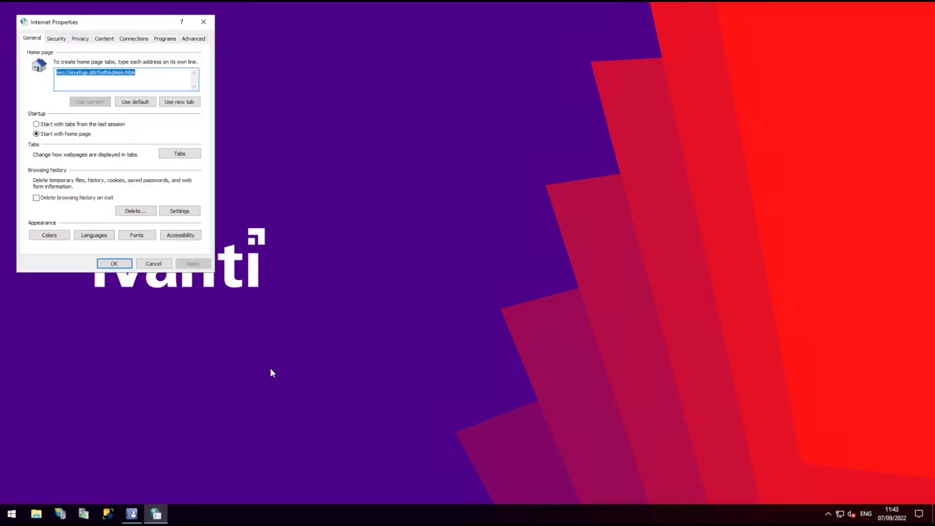
pyautogui.click(134, 39)
pyautogui.click(177, 210)
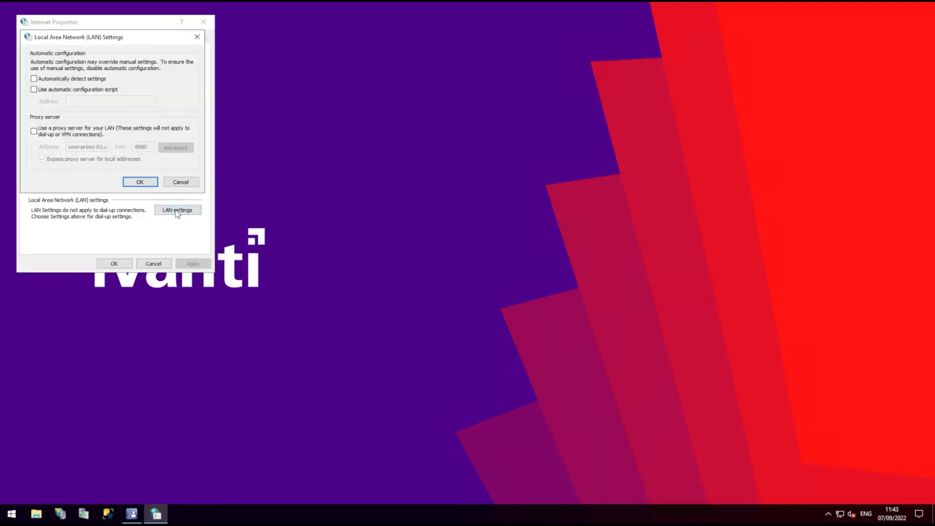
pyautogui.click(33, 132)
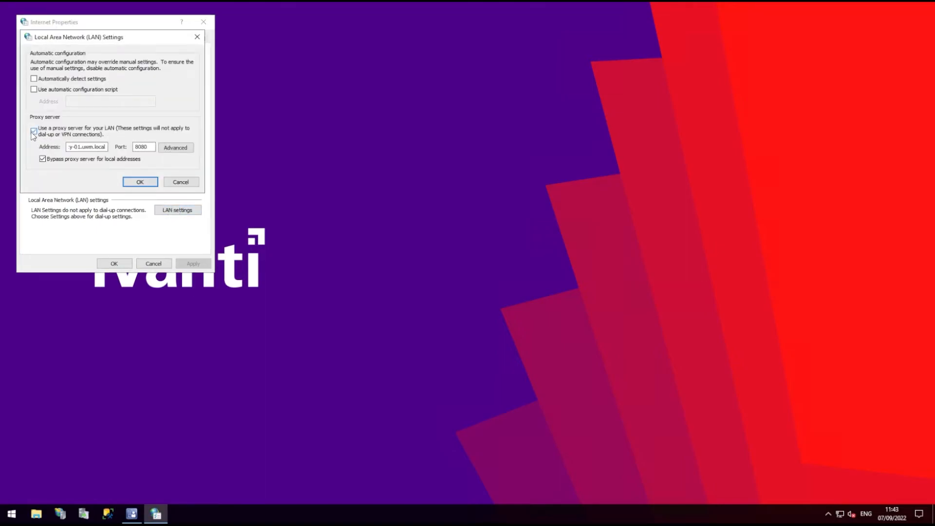
pyautogui.click(105, 147)
pyautogui.moveTo(104, 147); pyautogui.dragTo(37, 148)
pyautogui.click(140, 183)
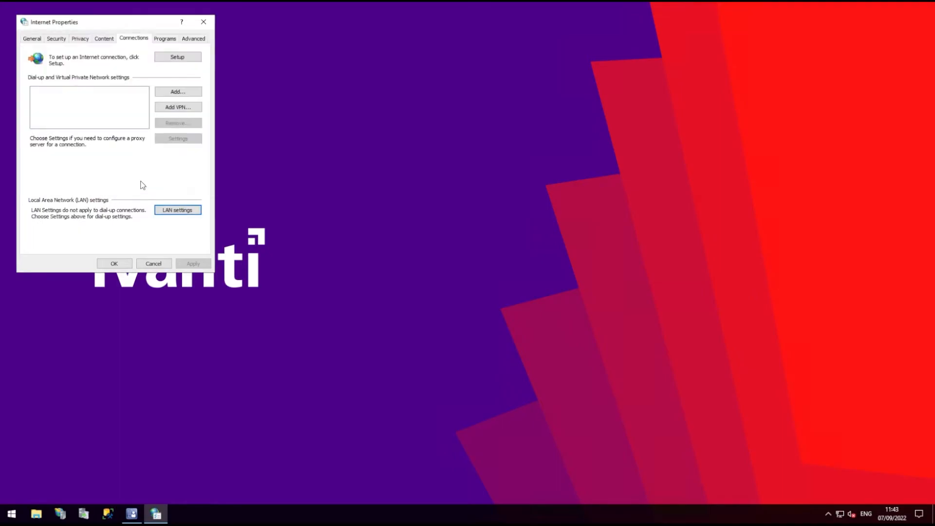
pyautogui.click(112, 264)
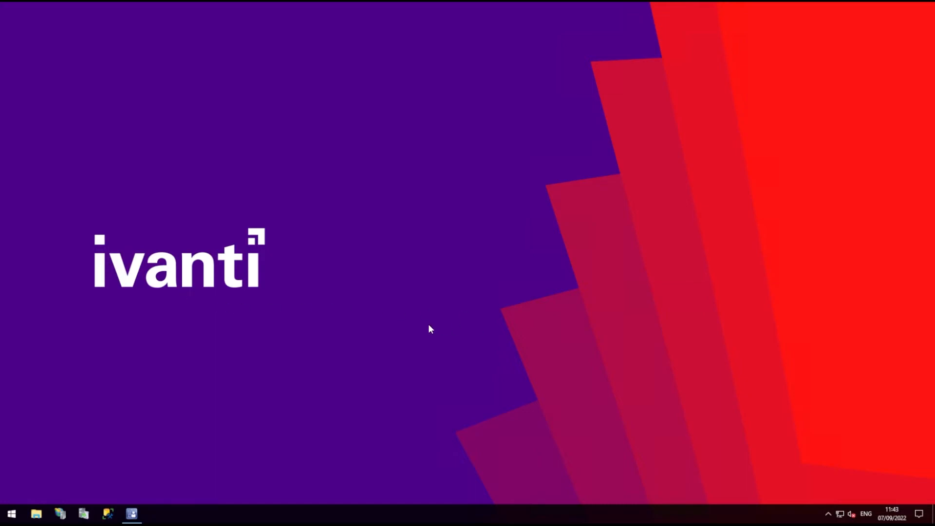
# Switch to Configuration Manager and check in the general Ivanti Patch for MEM settings whether proxy information is needed
pyautogui.click(132, 513)
pyautogui.click(266, 46)
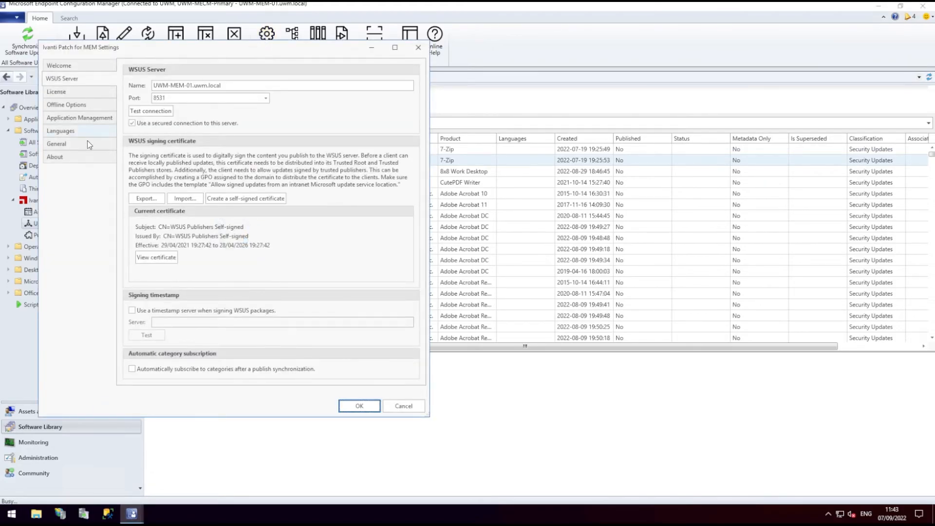
pyautogui.click(74, 145)
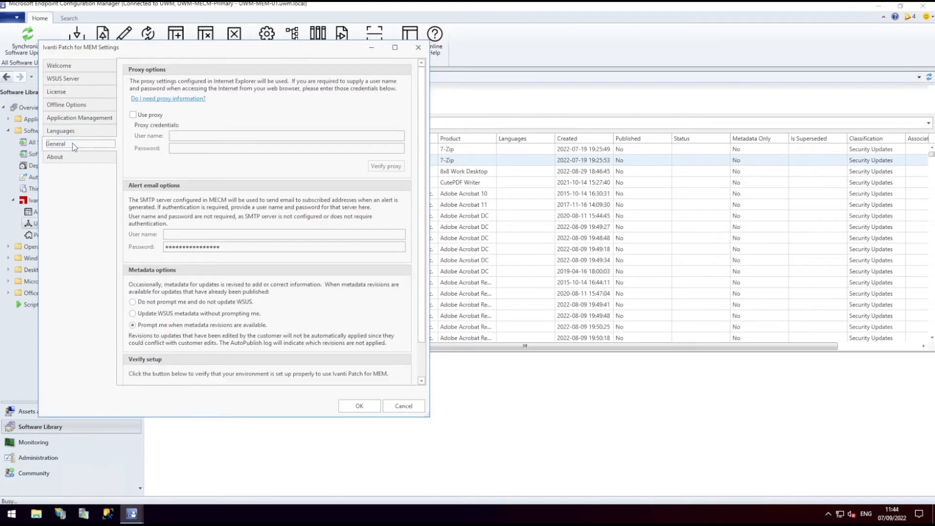
pyautogui.click(198, 99)
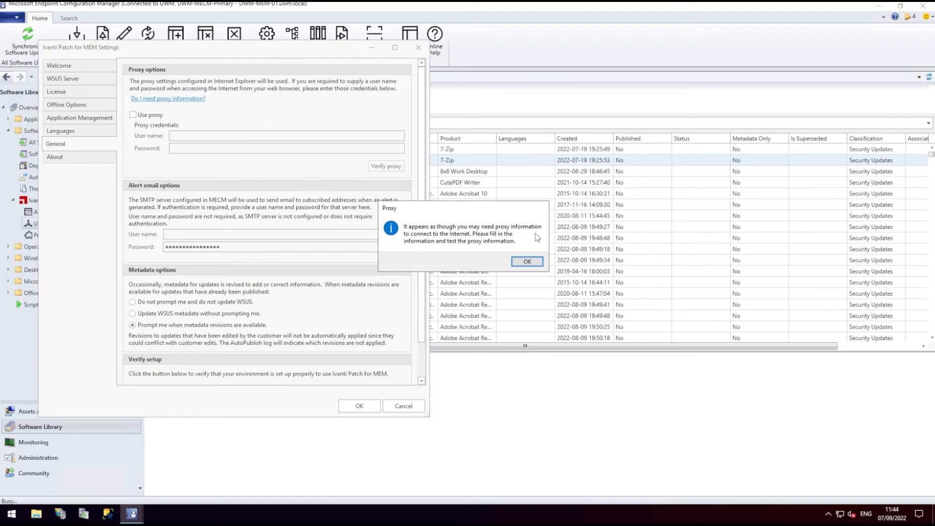
pyautogui.click(527, 262)
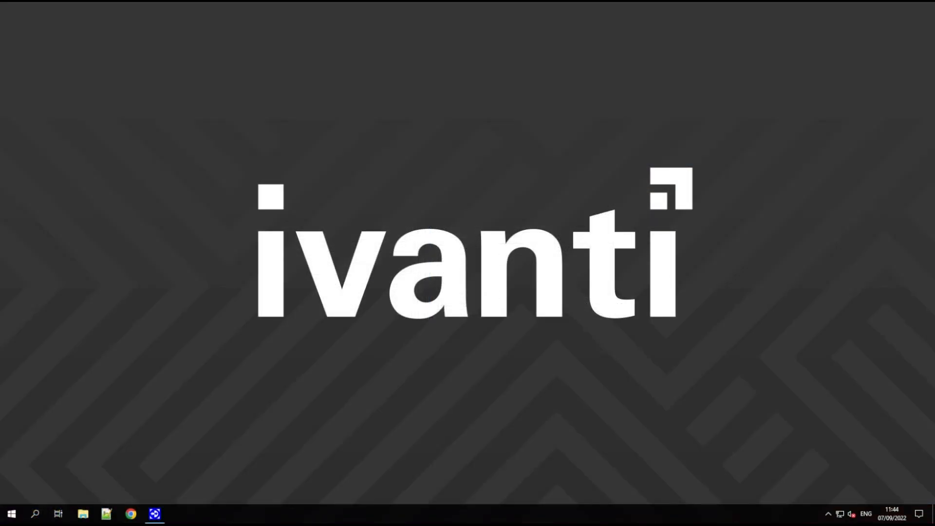
# Switch to FreeProxy Internet Suite on the proxy machine and start the proxy
pyautogui.click(155, 514)
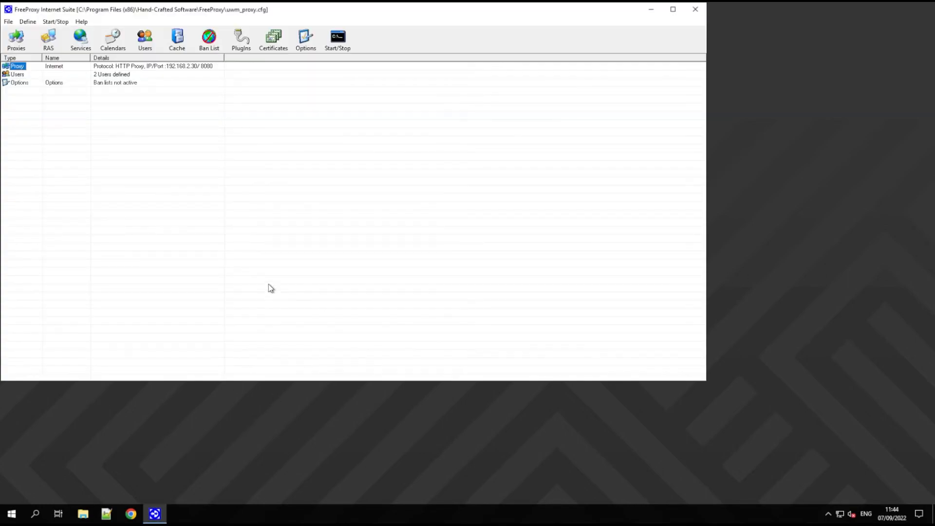
pyautogui.click(335, 42)
pyautogui.click(41, 203)
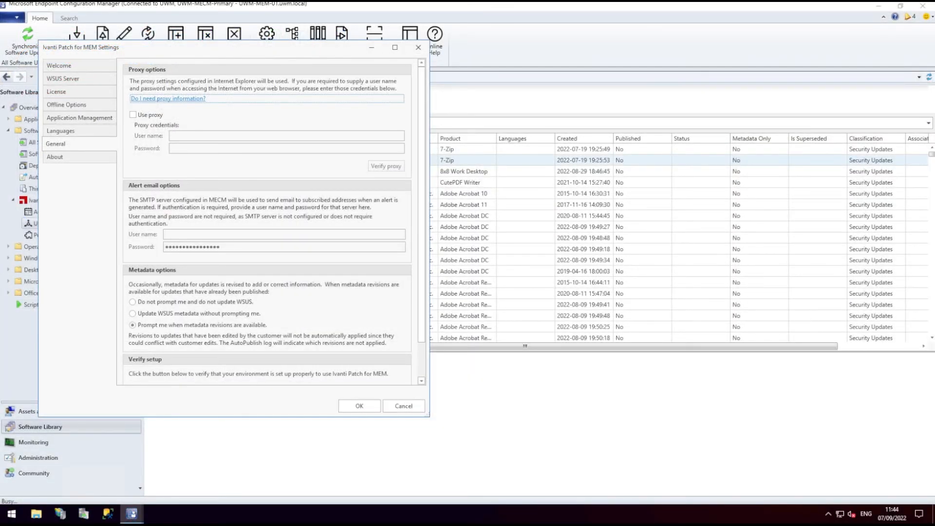
# Repeat the proxy information check in the Ivanti Patch for MEM settings and dismiss the result
pyautogui.click(172, 99)
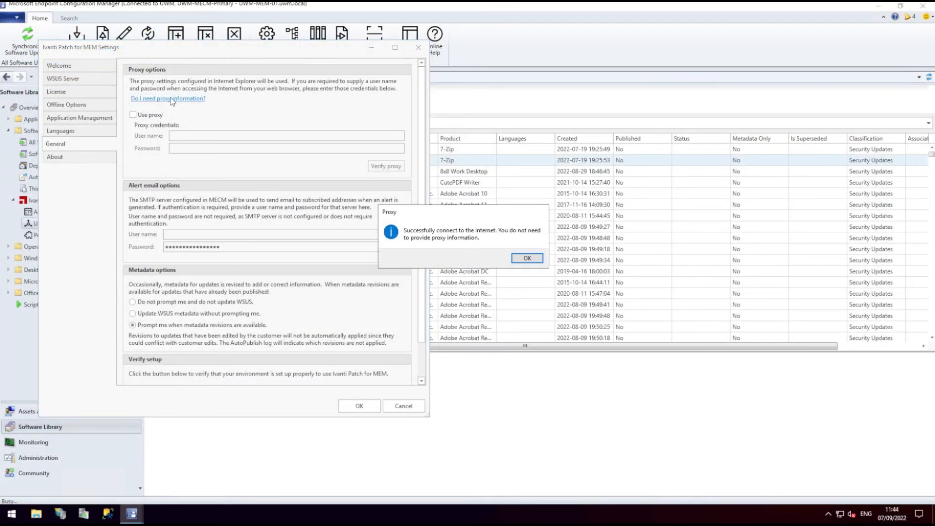
pyautogui.click(528, 259)
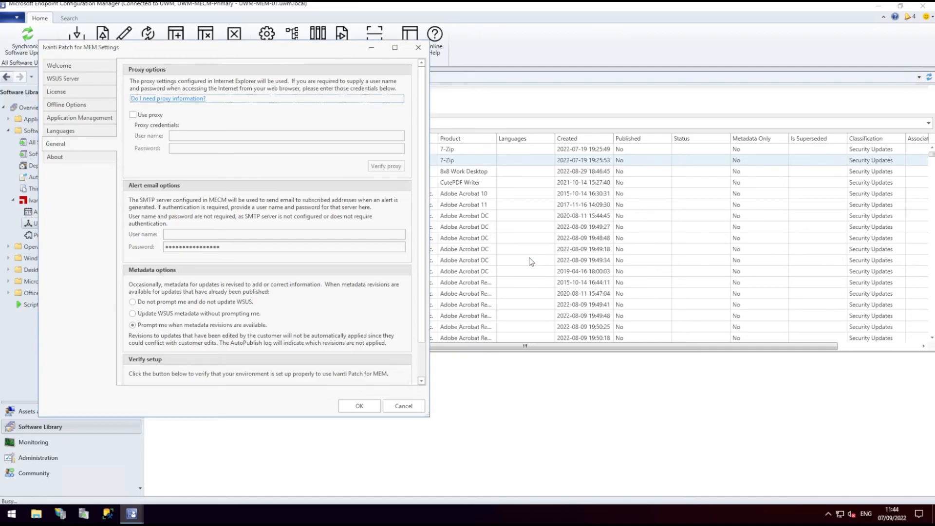